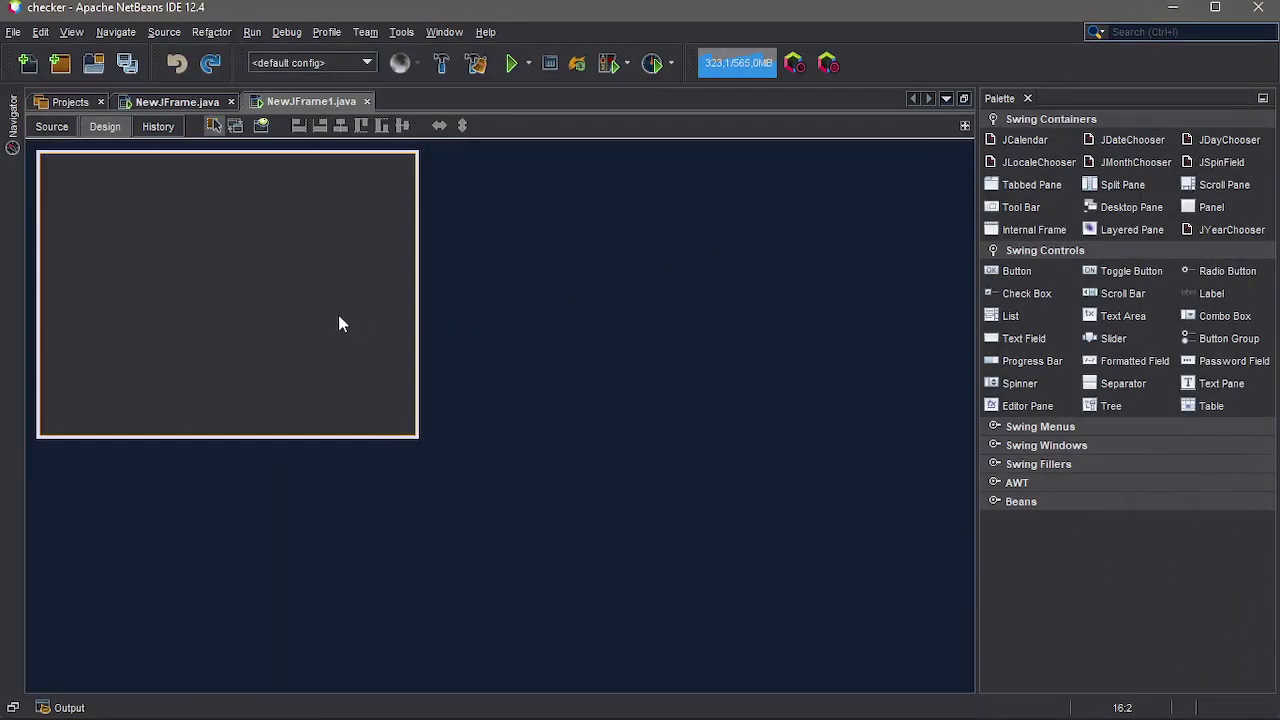
Step: Place a new label on the form and stretch it to cover the whole form
click(1211, 293)
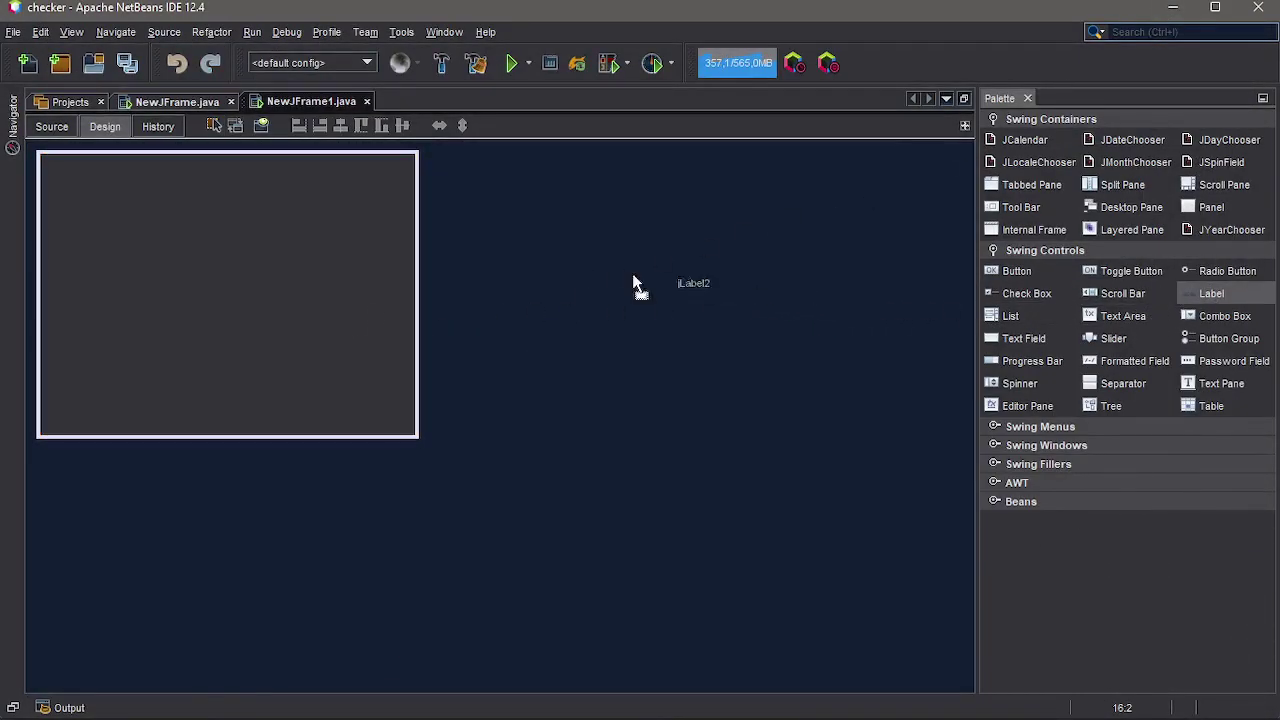
click(90, 196)
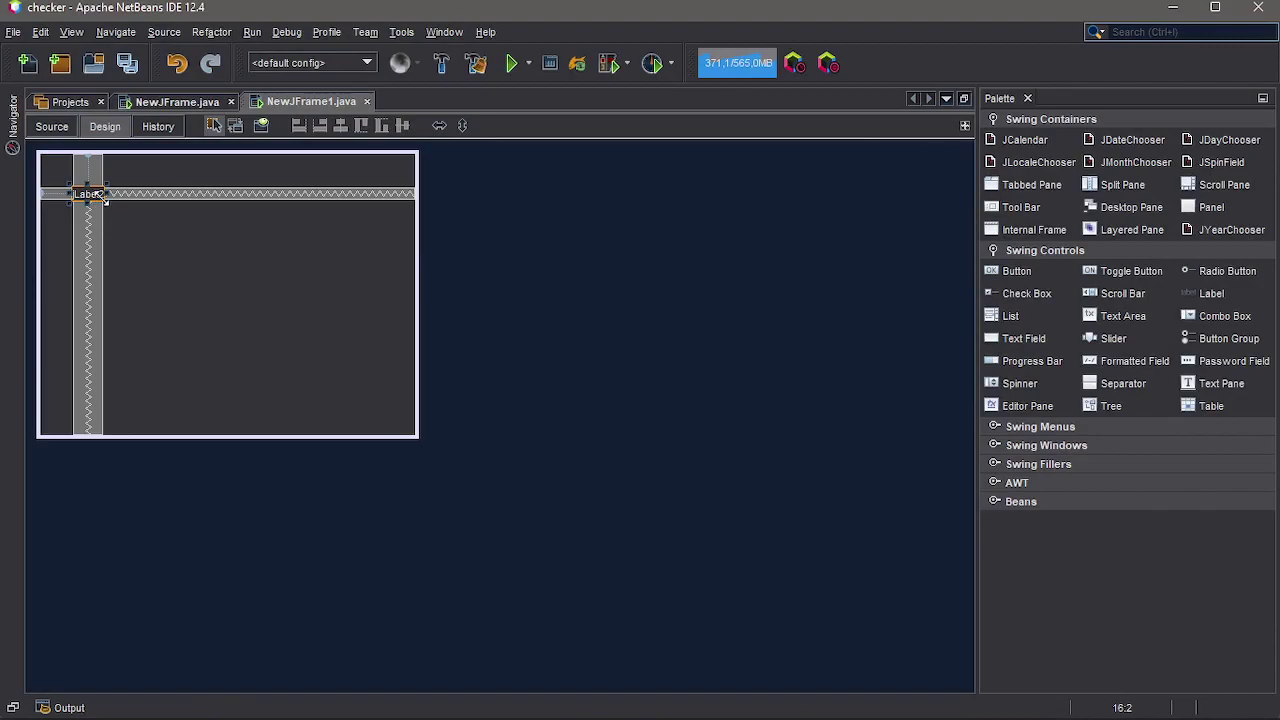
drag(104, 202, 413, 432)
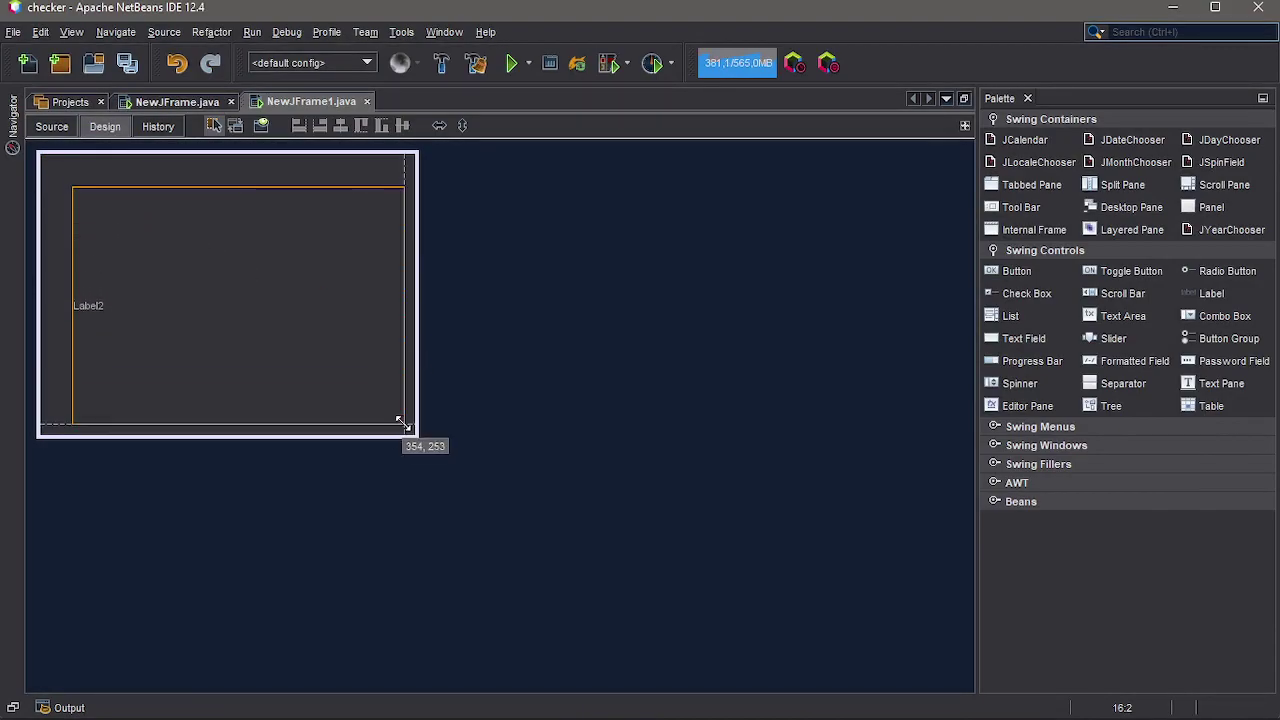
Step: Clear the label's Label2 placeholder text and bring up its context menu again
right_click(151, 266)
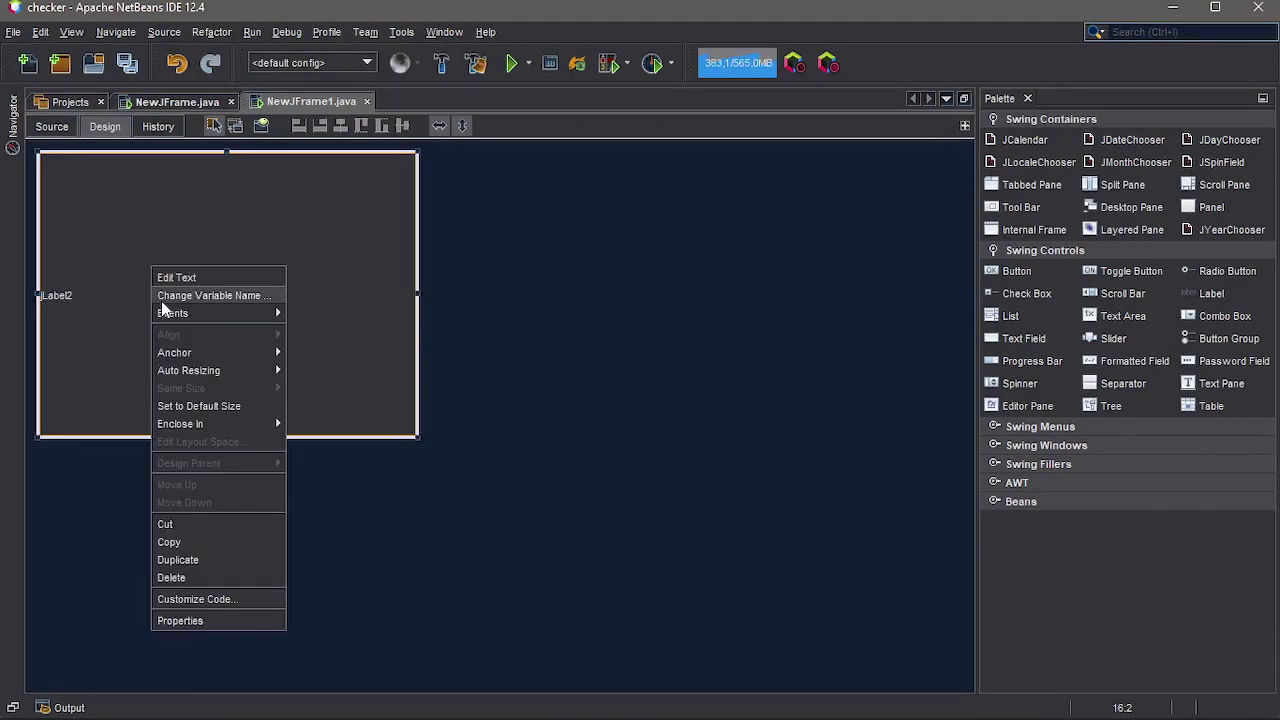
click(202, 279)
key(BackSpace)
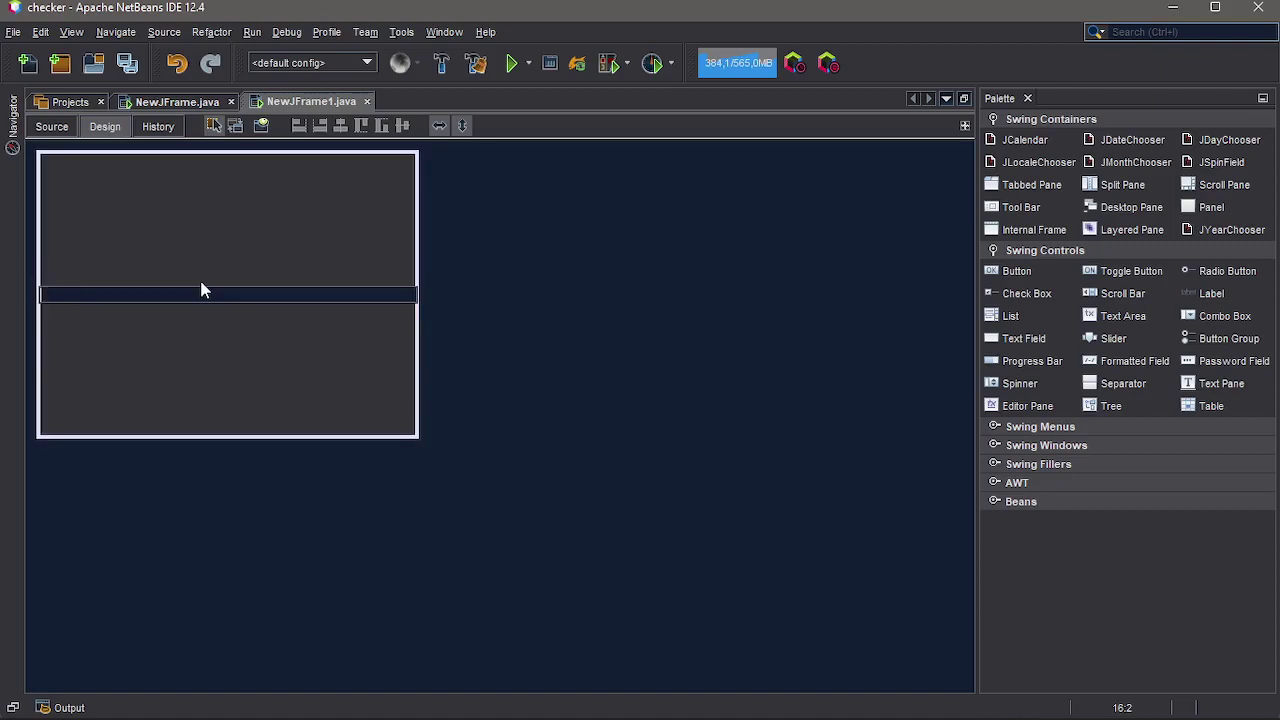
click(254, 240)
right_click(254, 240)
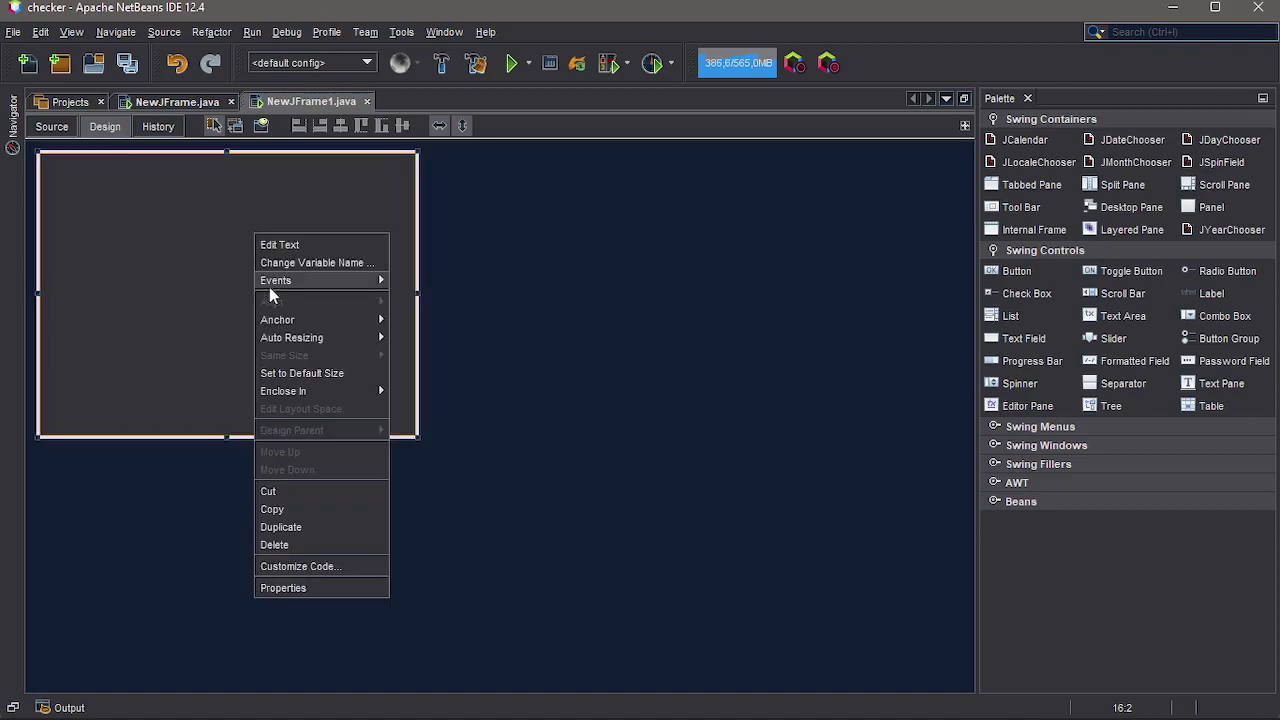
Step: Set the label's icon property to white.jpg and close the property sheet
click(270, 590)
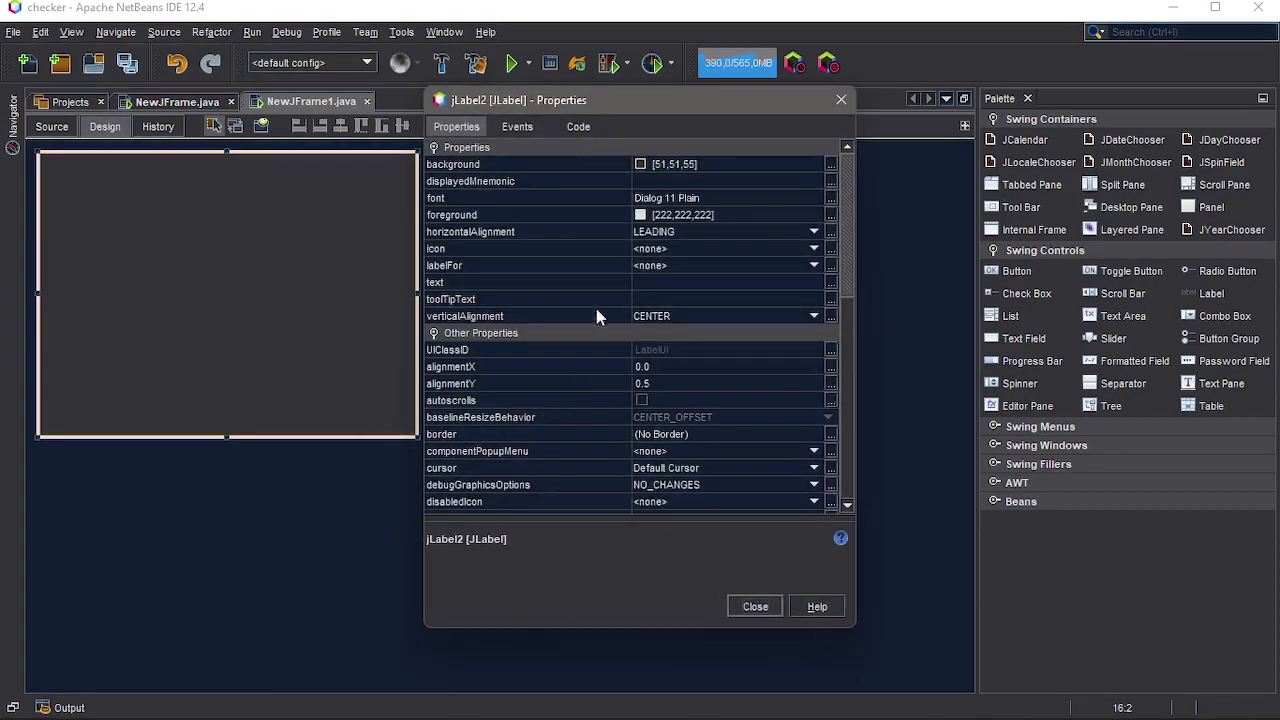
click(813, 249)
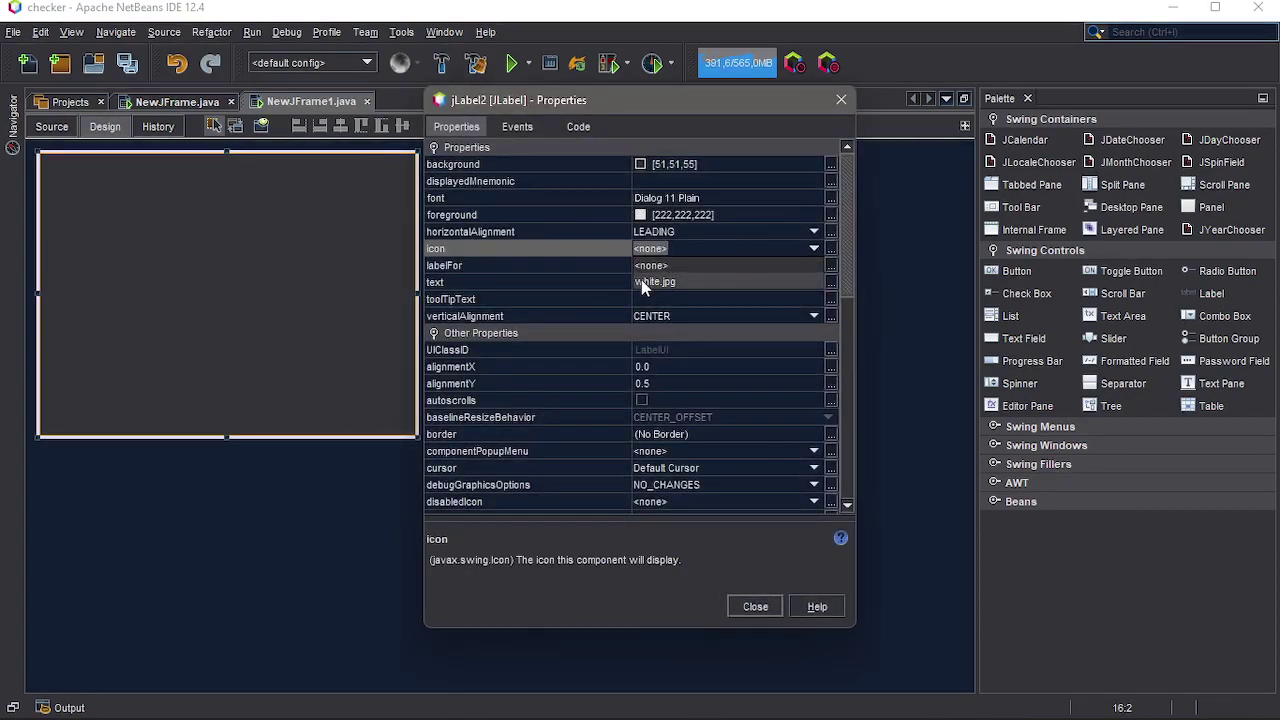
click(641, 279)
click(841, 100)
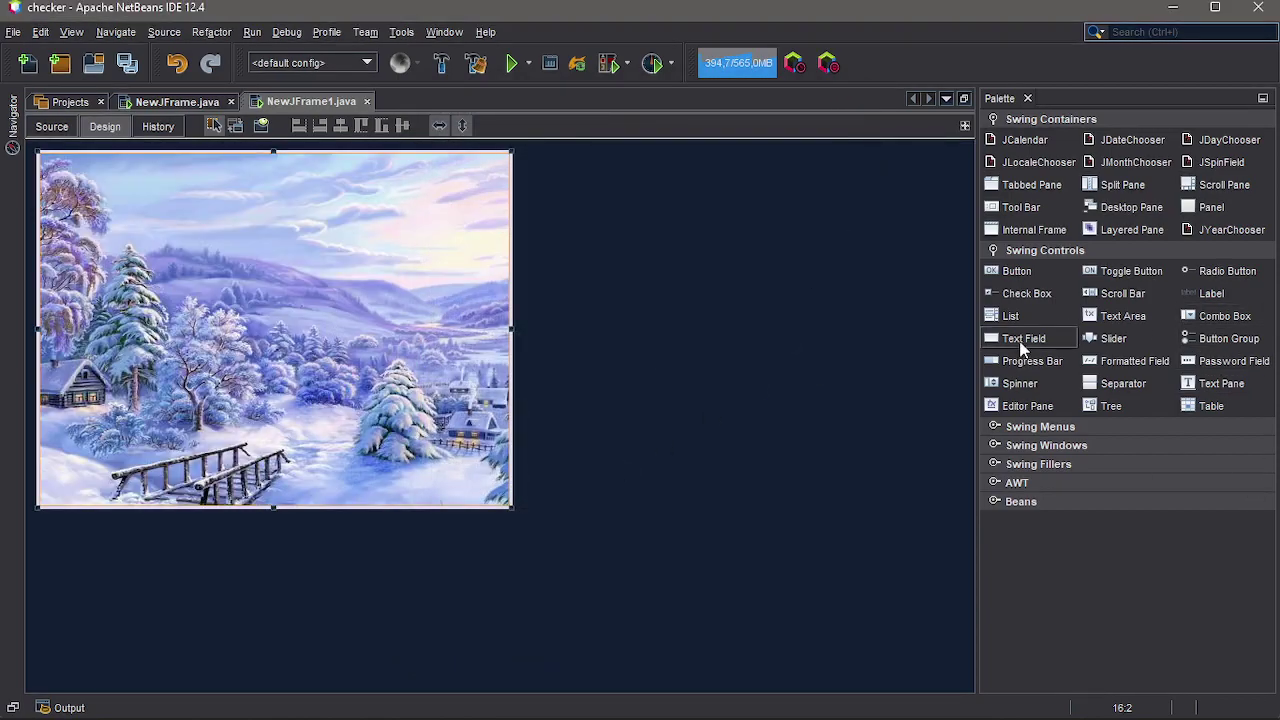
click(1038, 270)
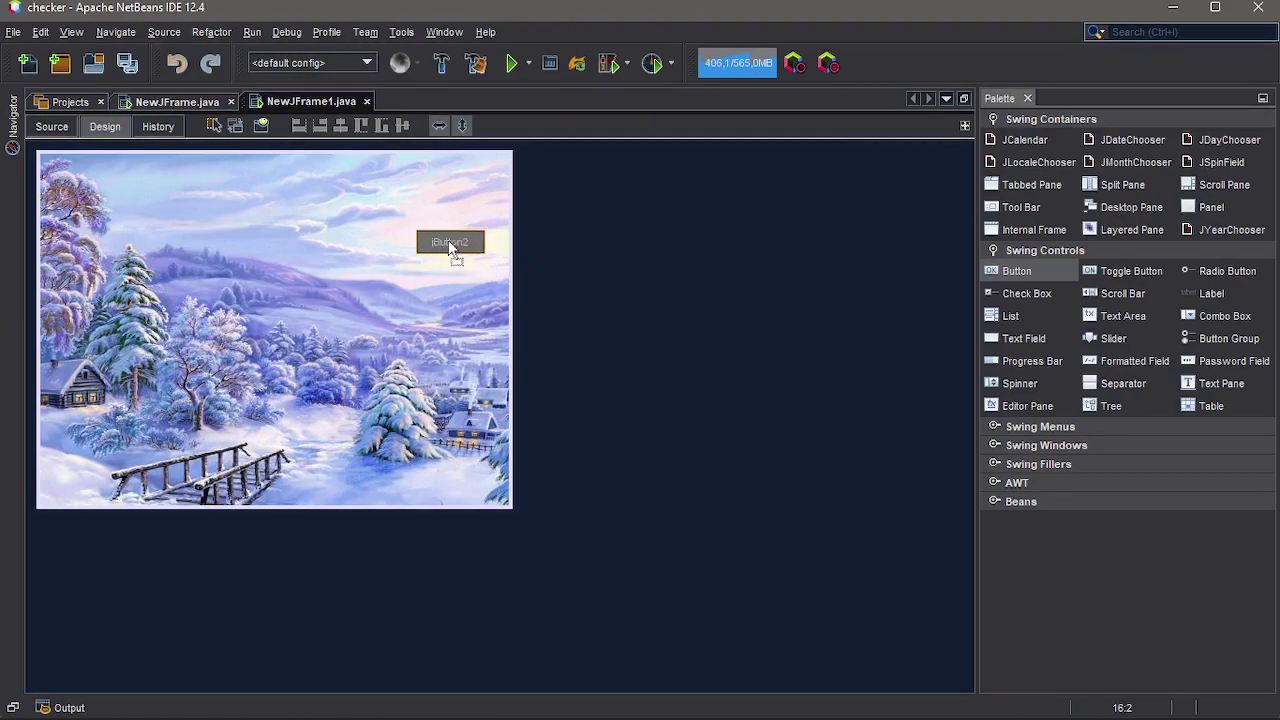
click(468, 165)
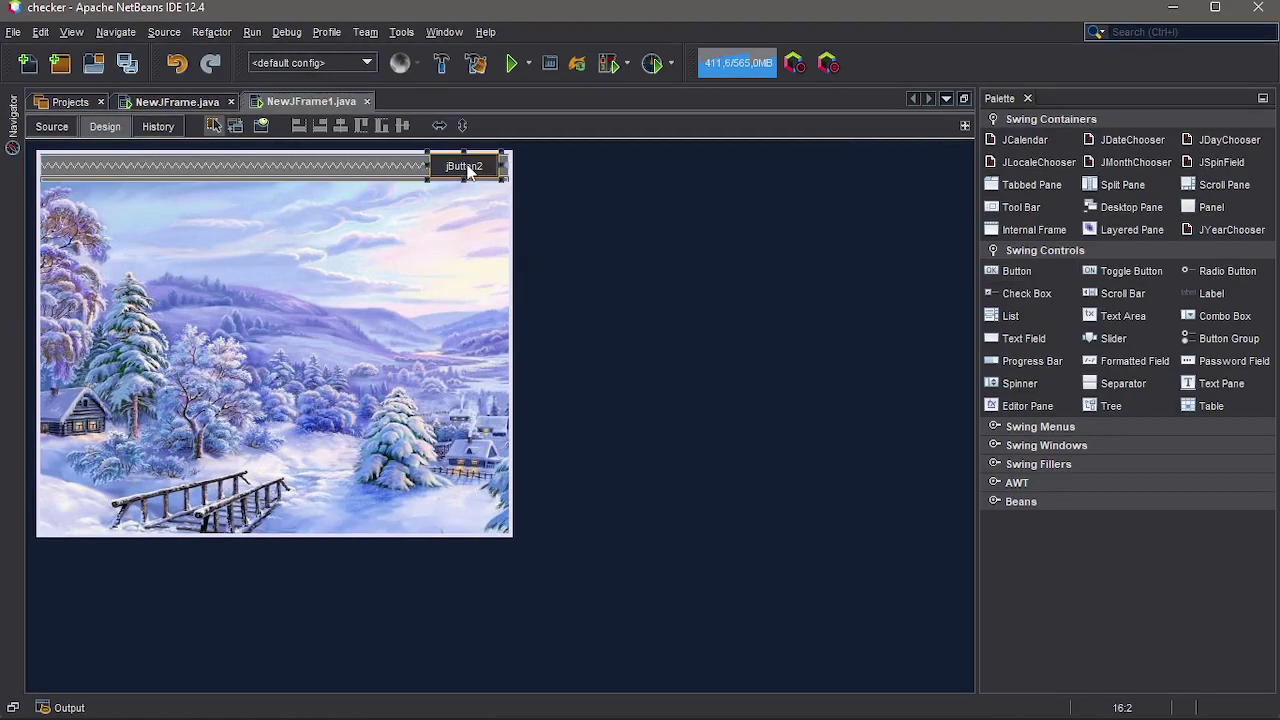
drag(468, 172, 478, 268)
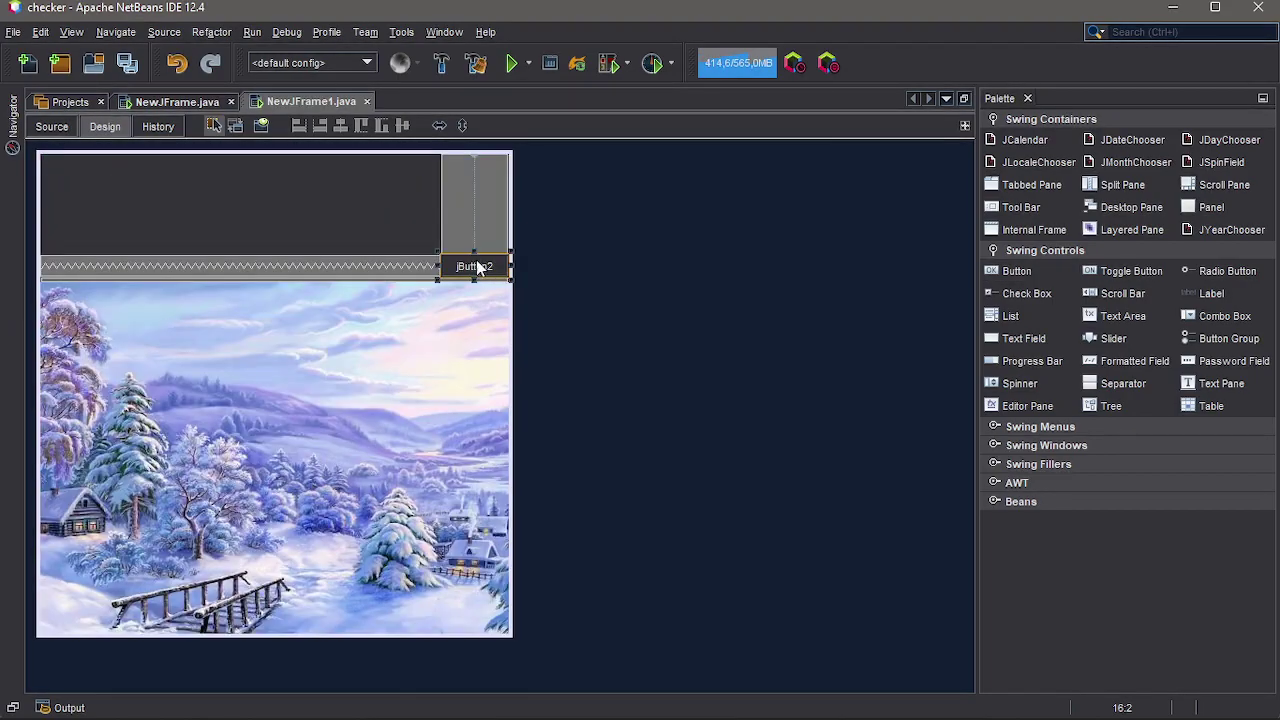
click(176, 63)
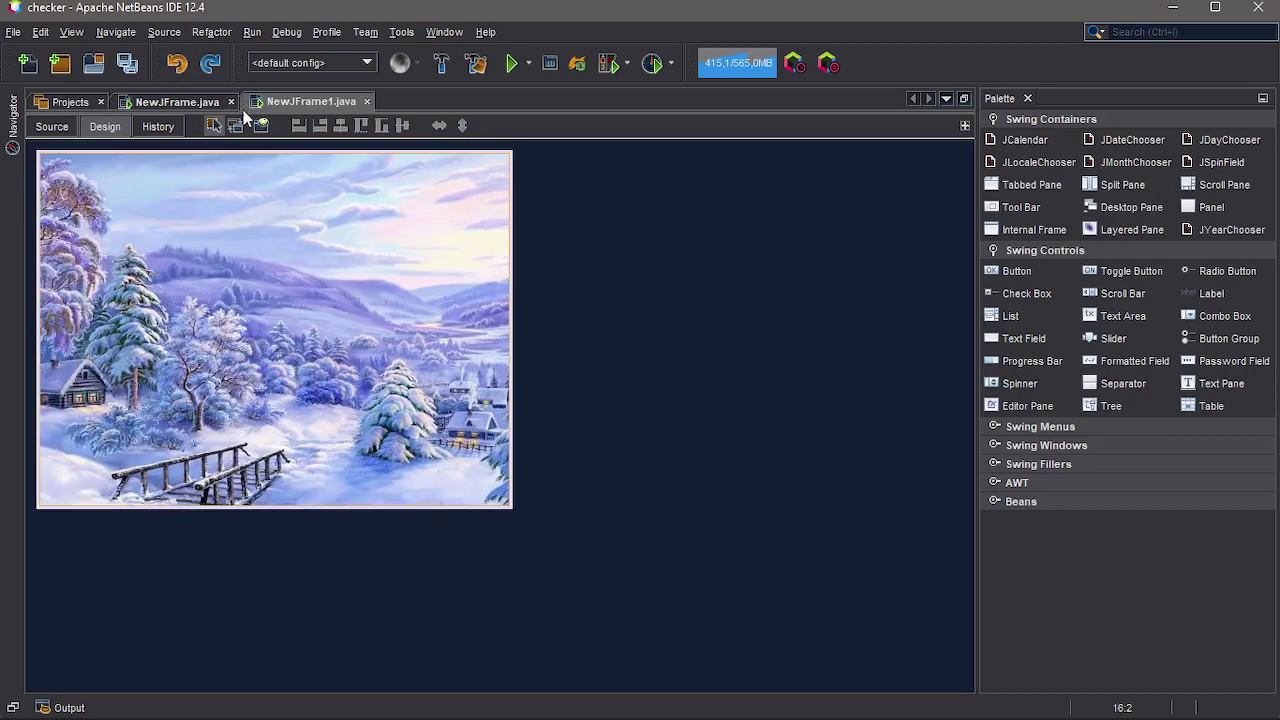
Step: Show the Navigator and set the JFrame's layout to Absolute Layout
click(443, 33)
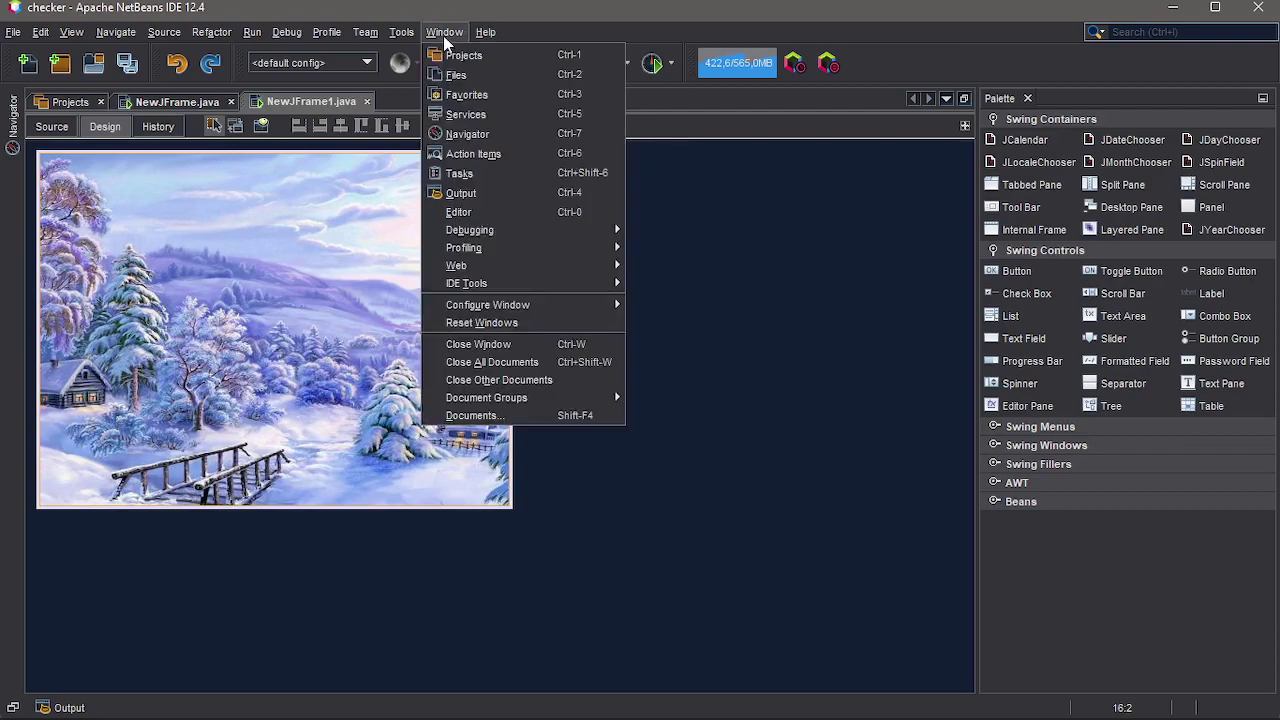
click(445, 33)
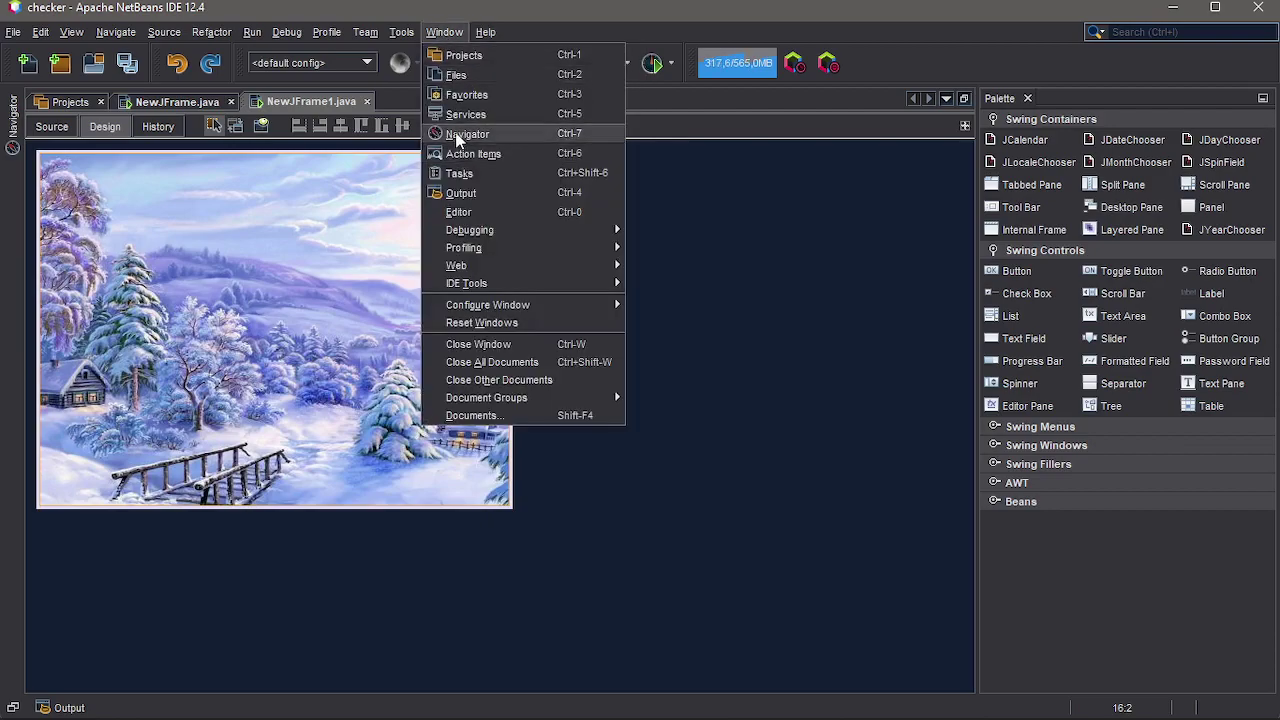
click(457, 138)
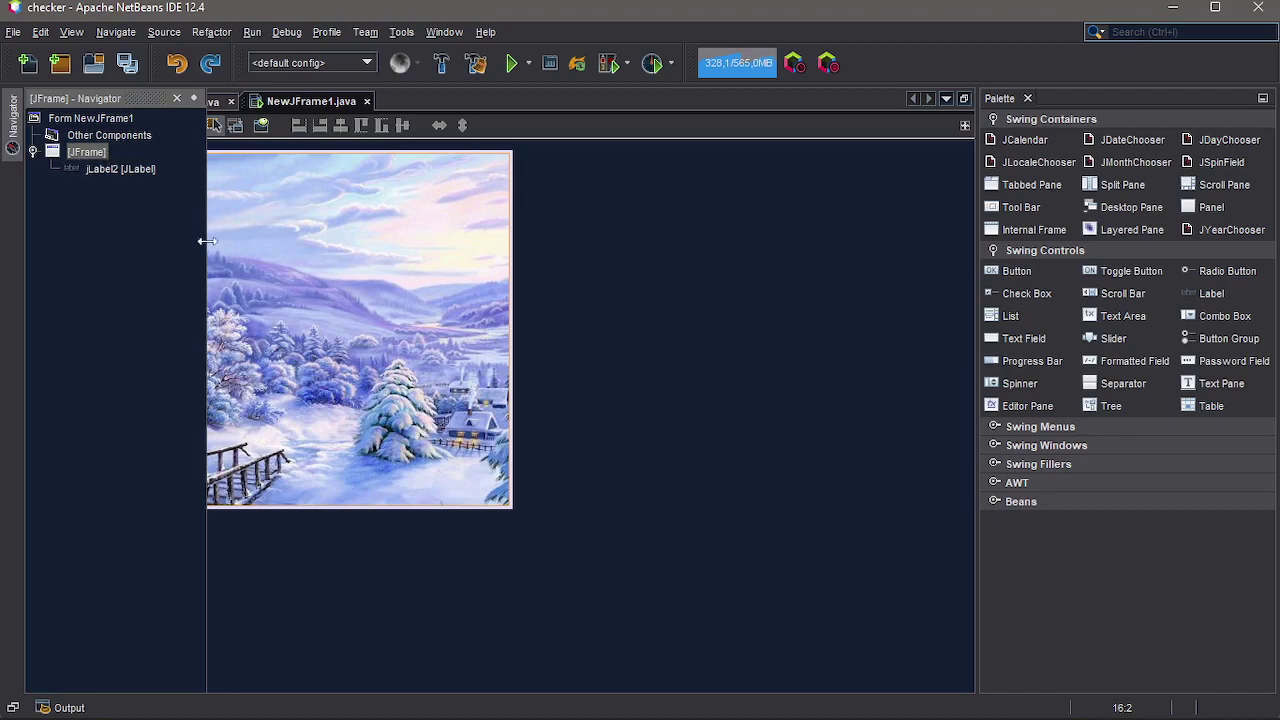
right_click(91, 152)
mouse_move(121, 202)
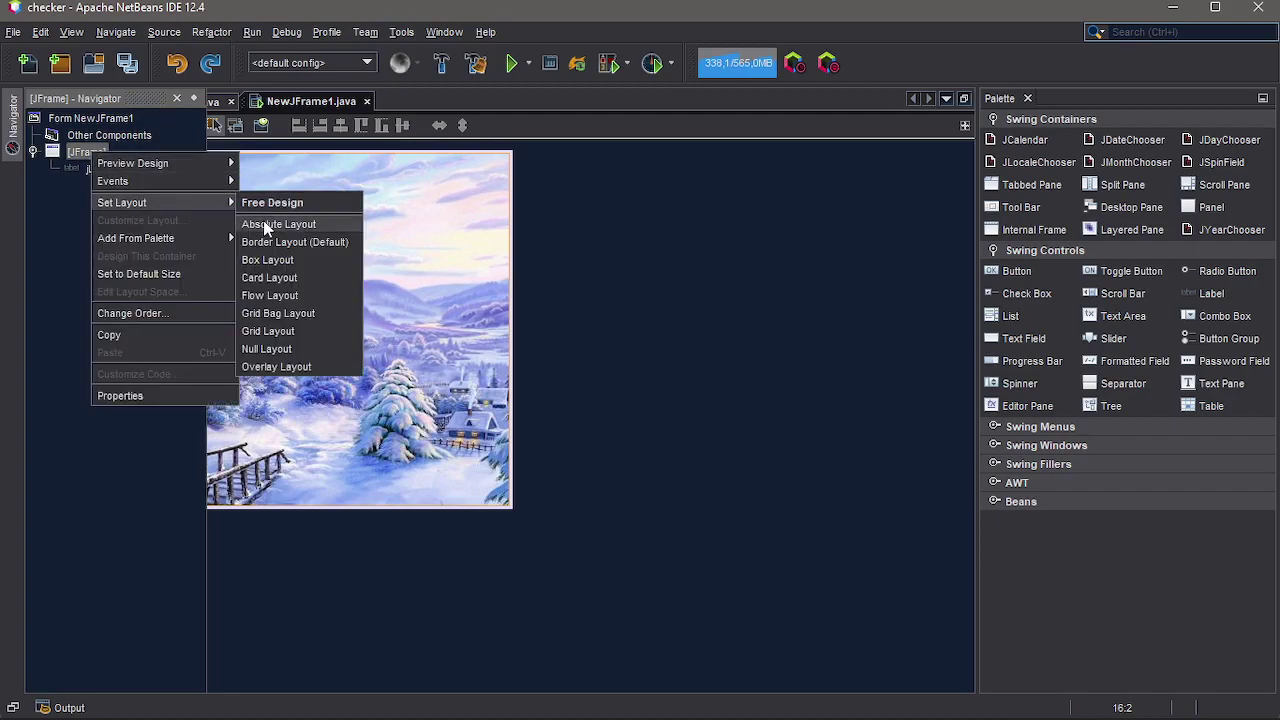
click(264, 225)
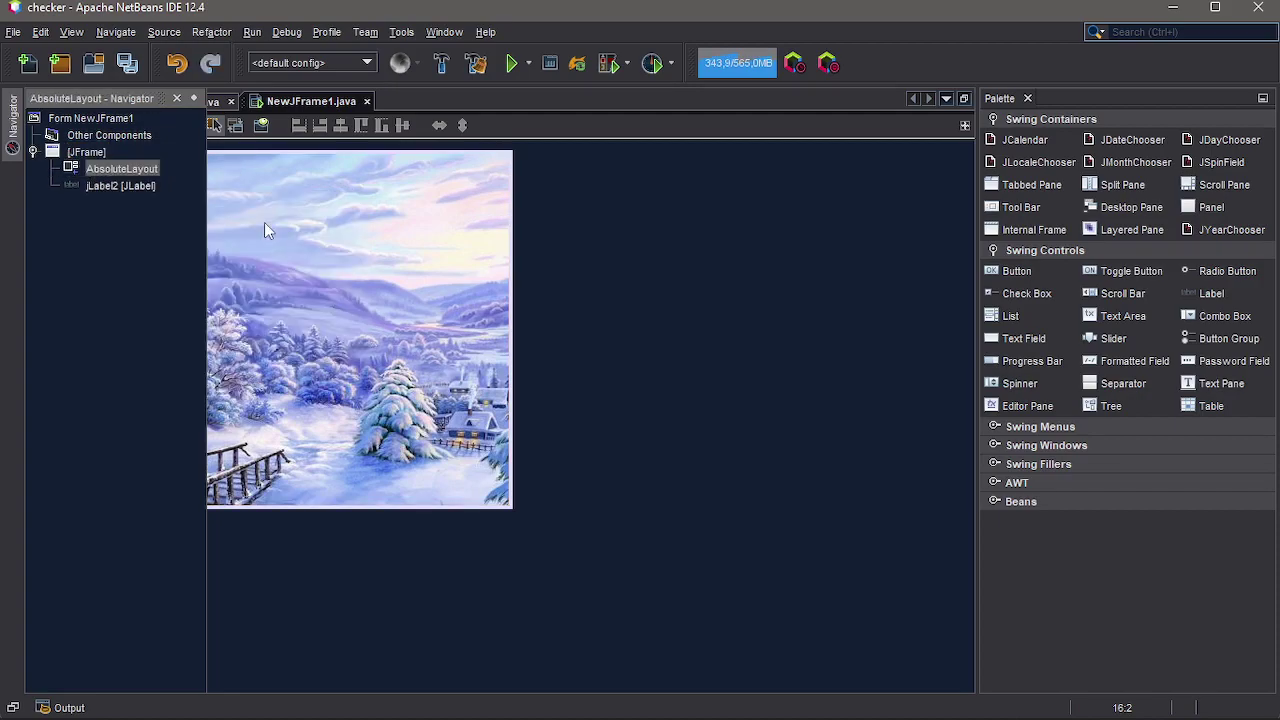
Step: Add jButton2 at the upper right of the background image
click(1024, 276)
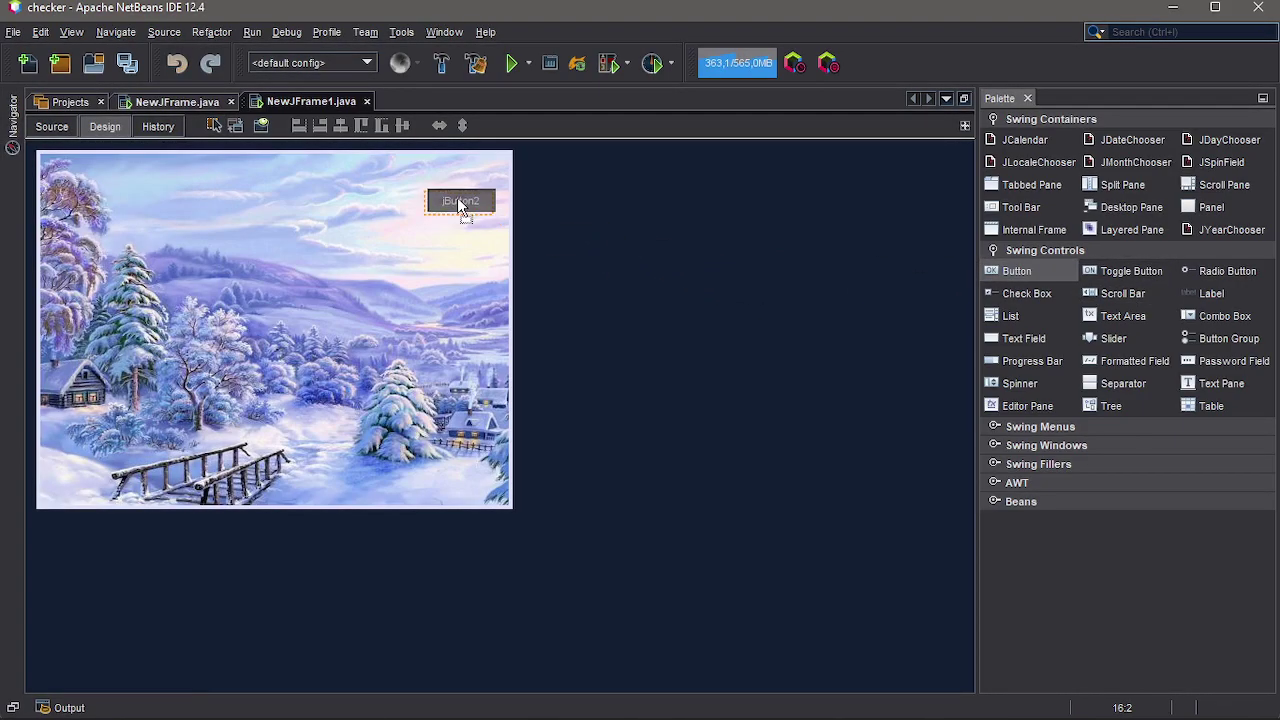
click(457, 197)
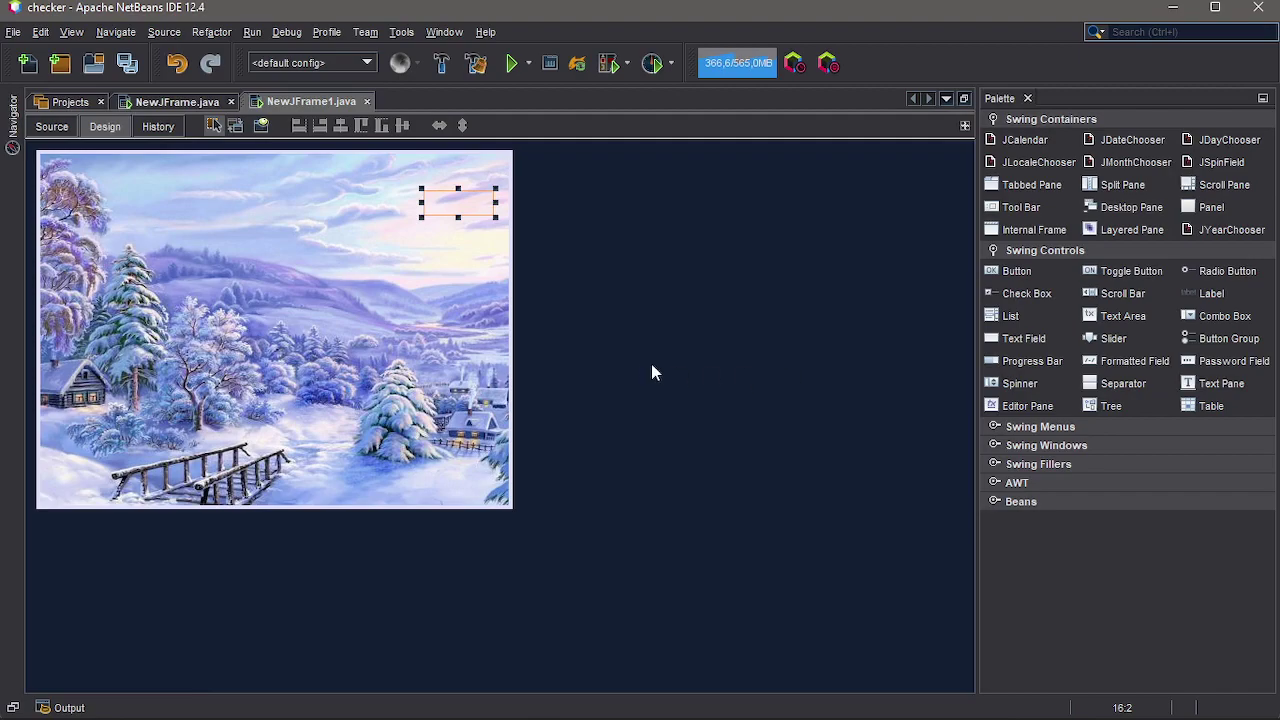
click(346, 277)
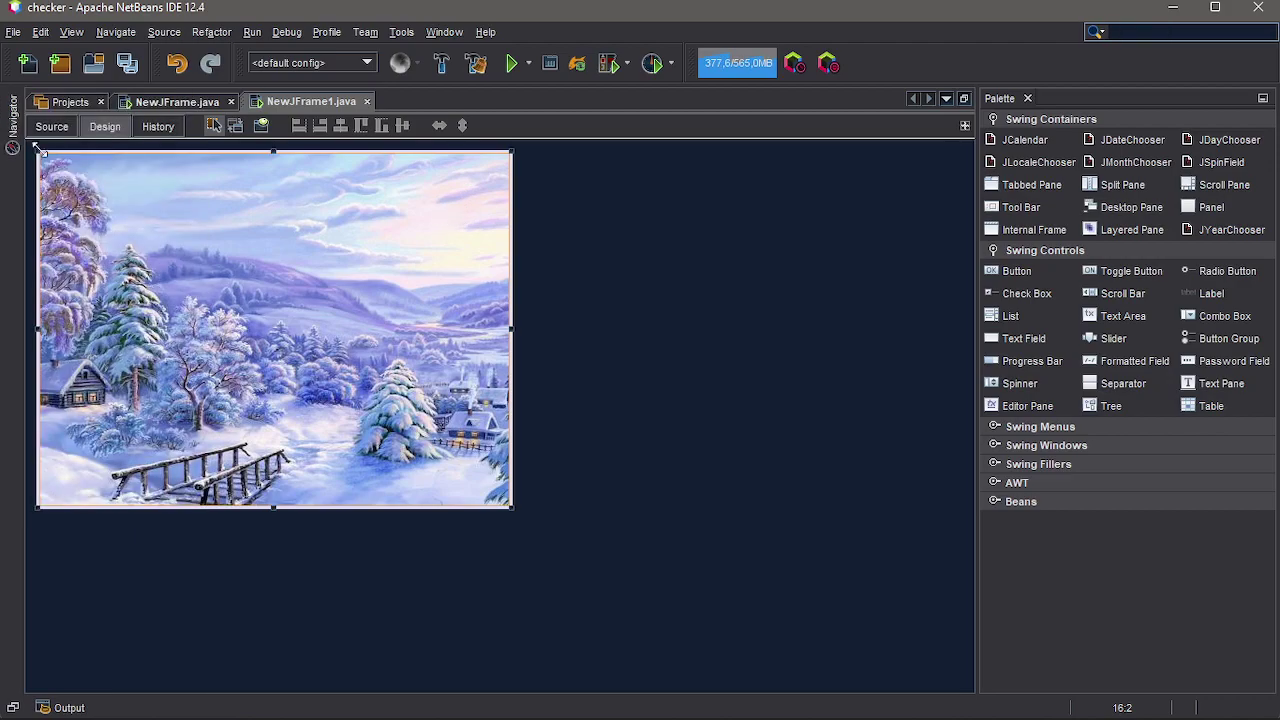
key(ctrl+i)
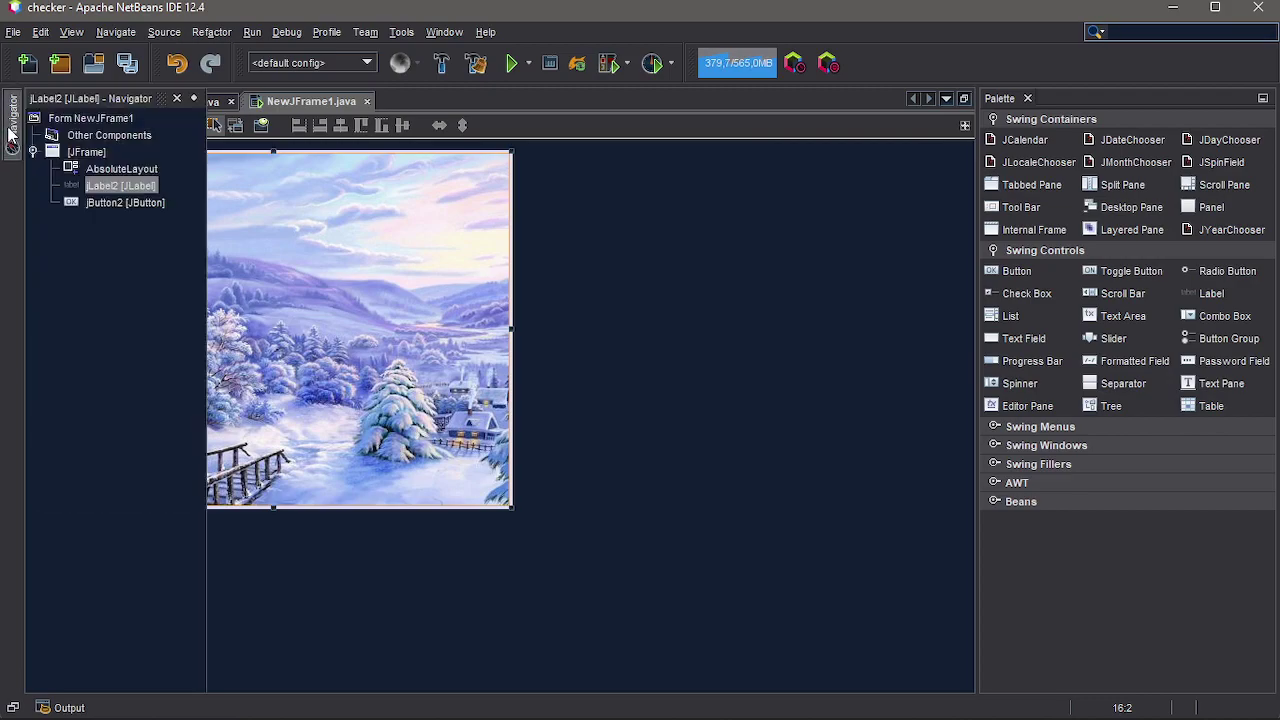
Step: Use Move Up in the Navigator to bring jButton2 in front of the background label
click(178, 235)
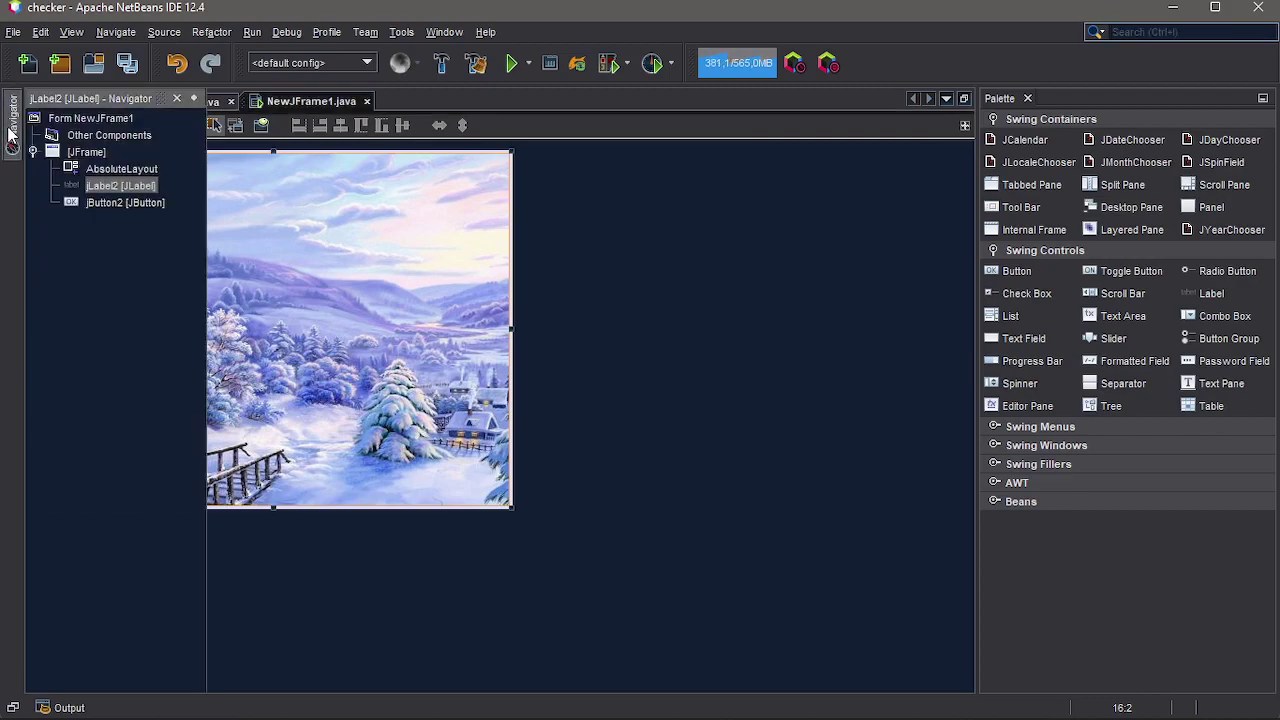
click(104, 204)
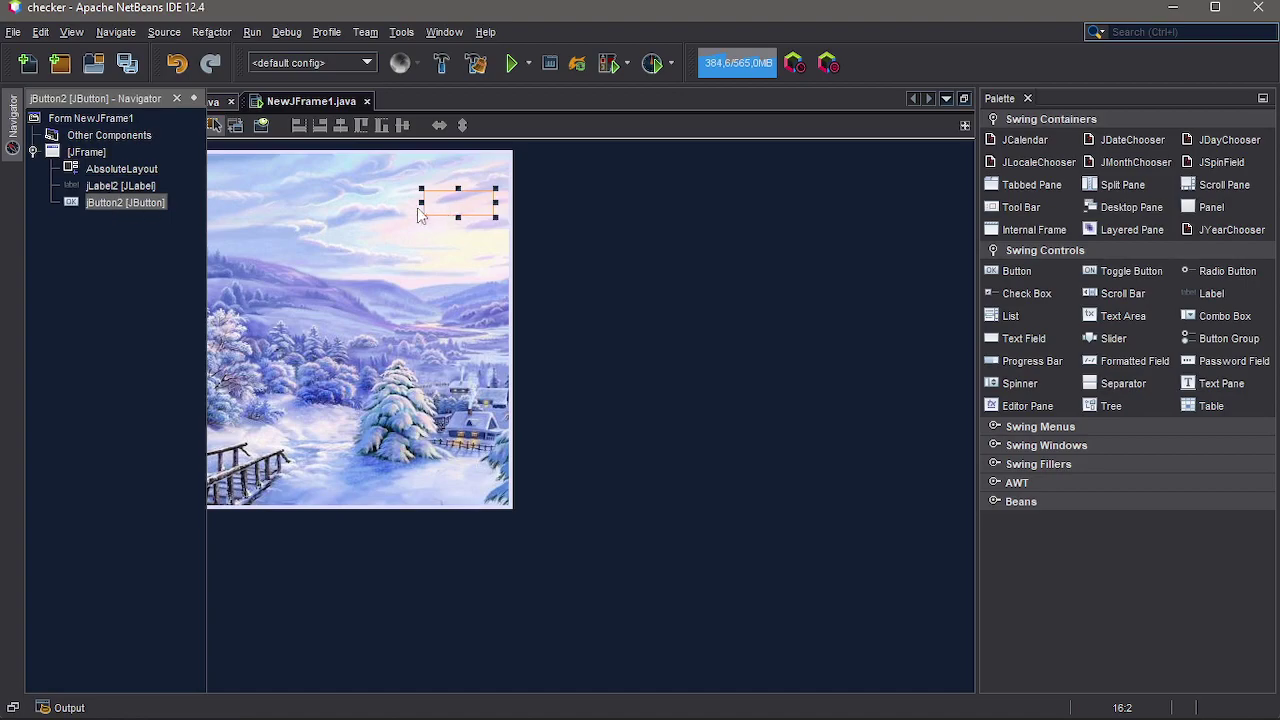
right_click(124, 204)
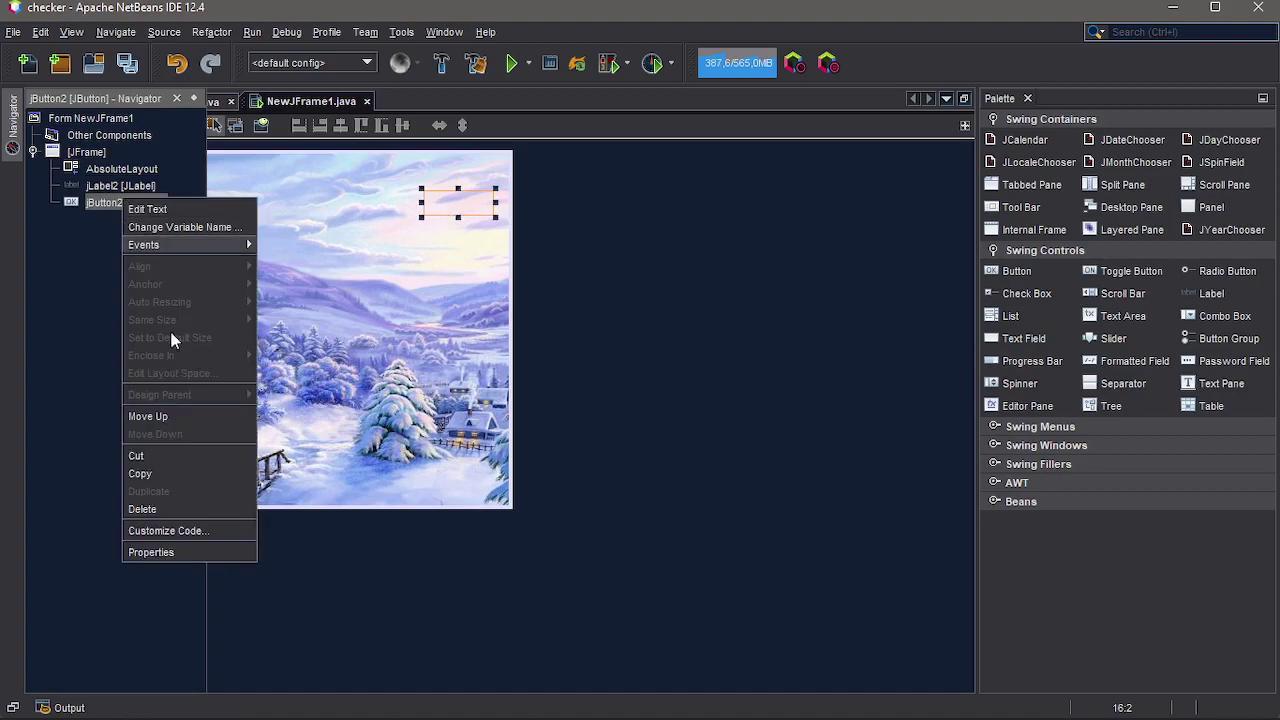
click(200, 418)
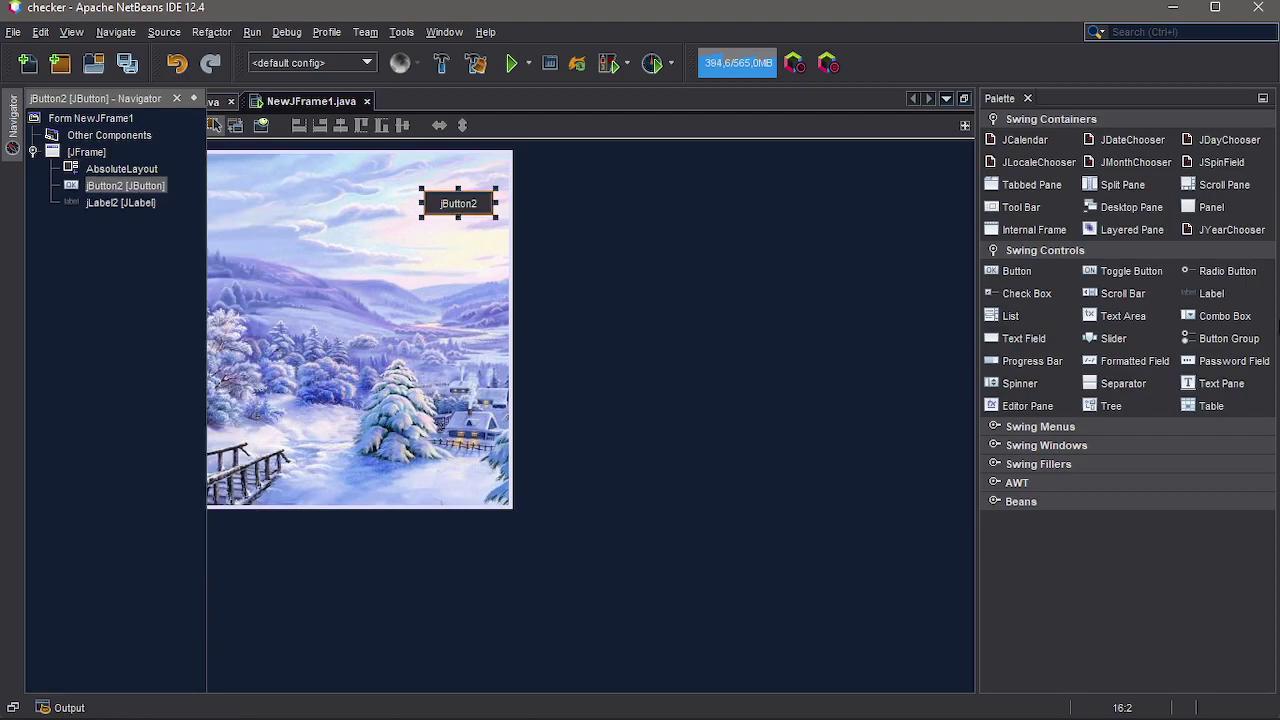
click(1228, 271)
Step: Place the radio button and a text area on the right side of the landscape
click(428, 280)
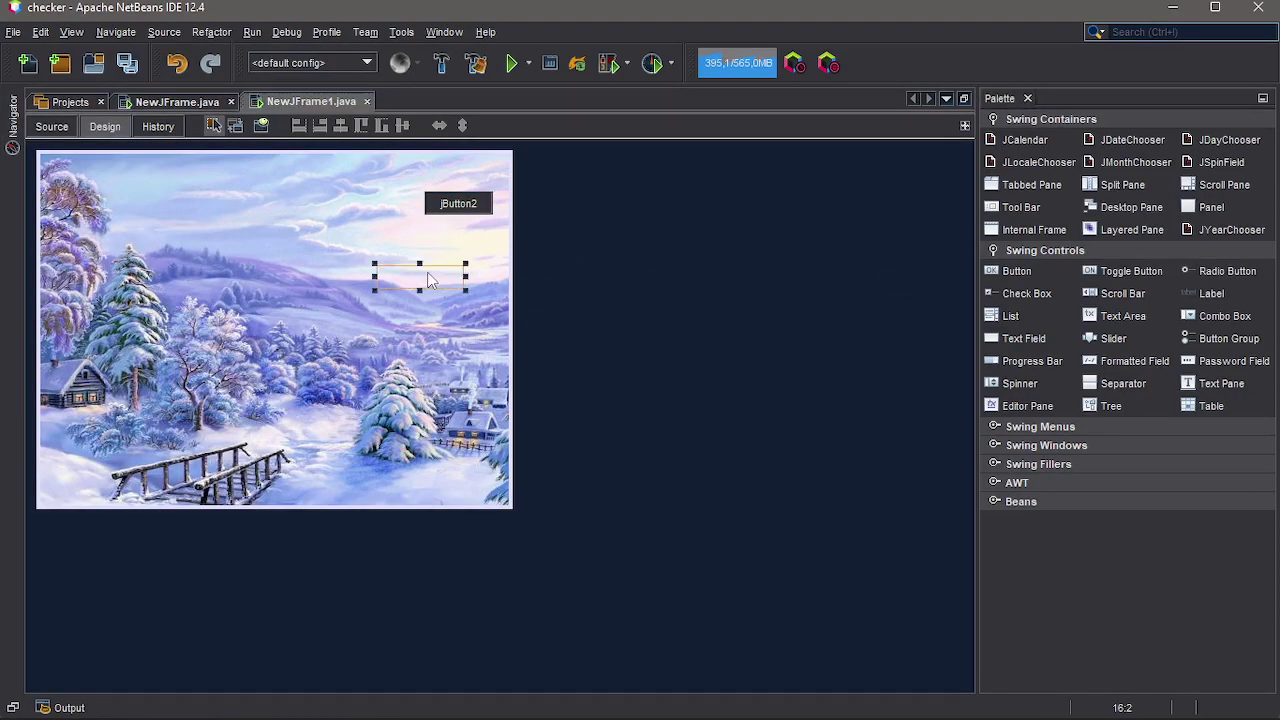
click(1120, 316)
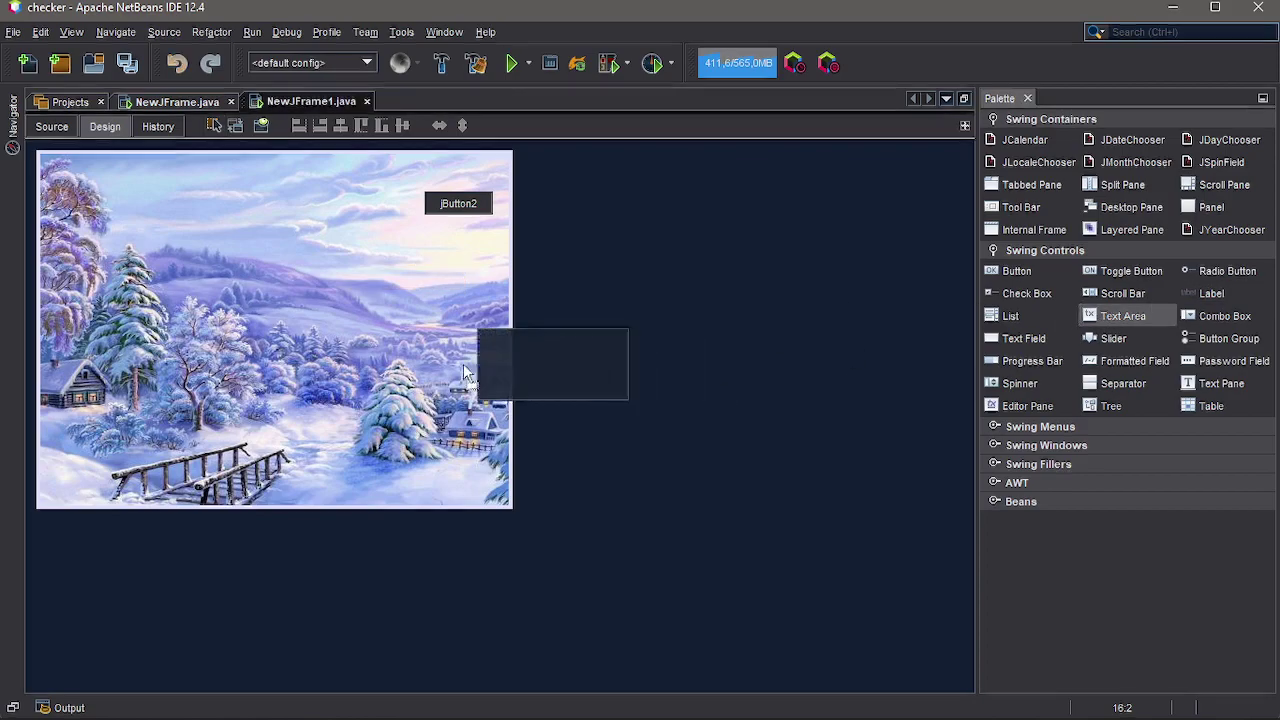
click(419, 362)
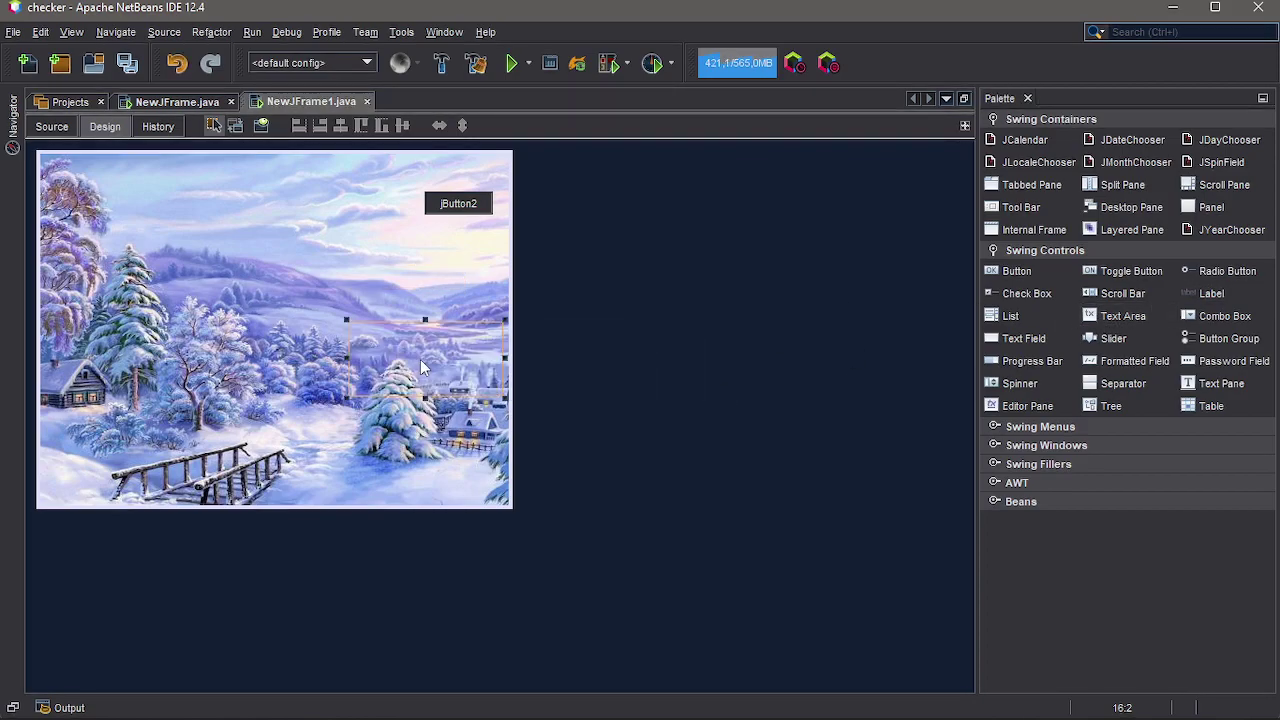
Step: Use Move Up in the Navigator to put jScrollPane2 in front of the background label
click(13, 132)
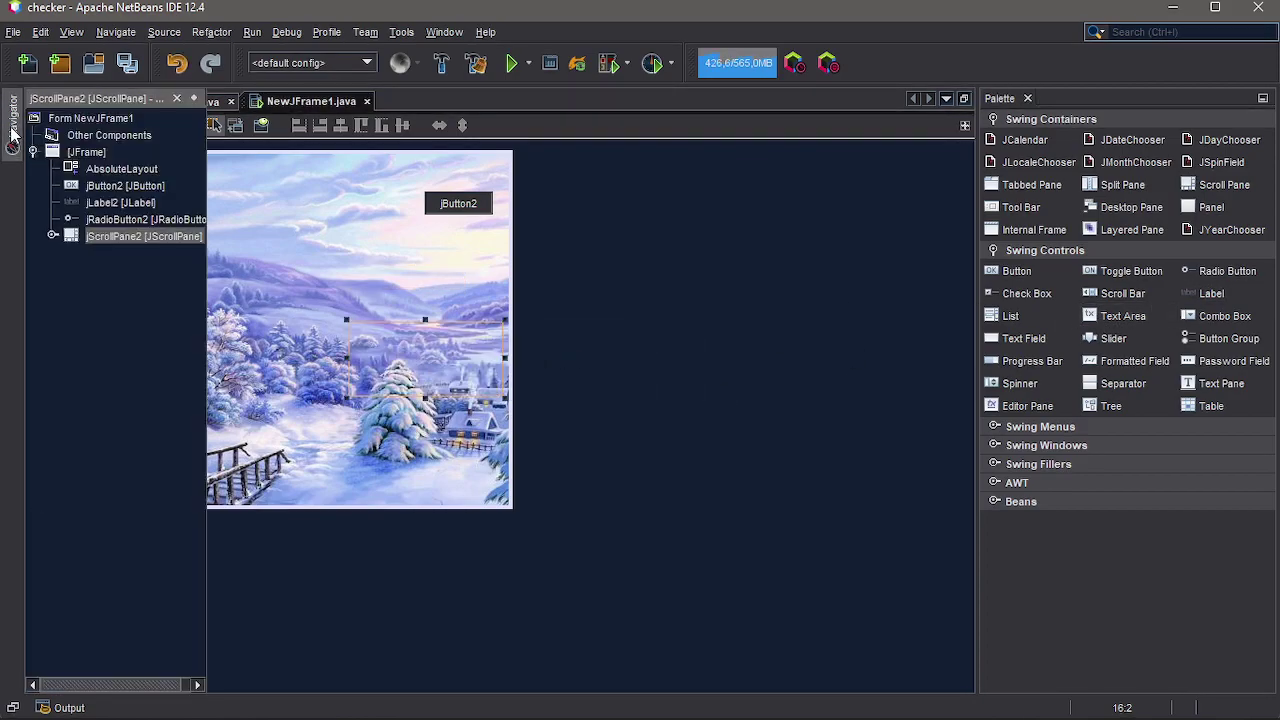
click(130, 219)
click(130, 236)
right_click(131, 240)
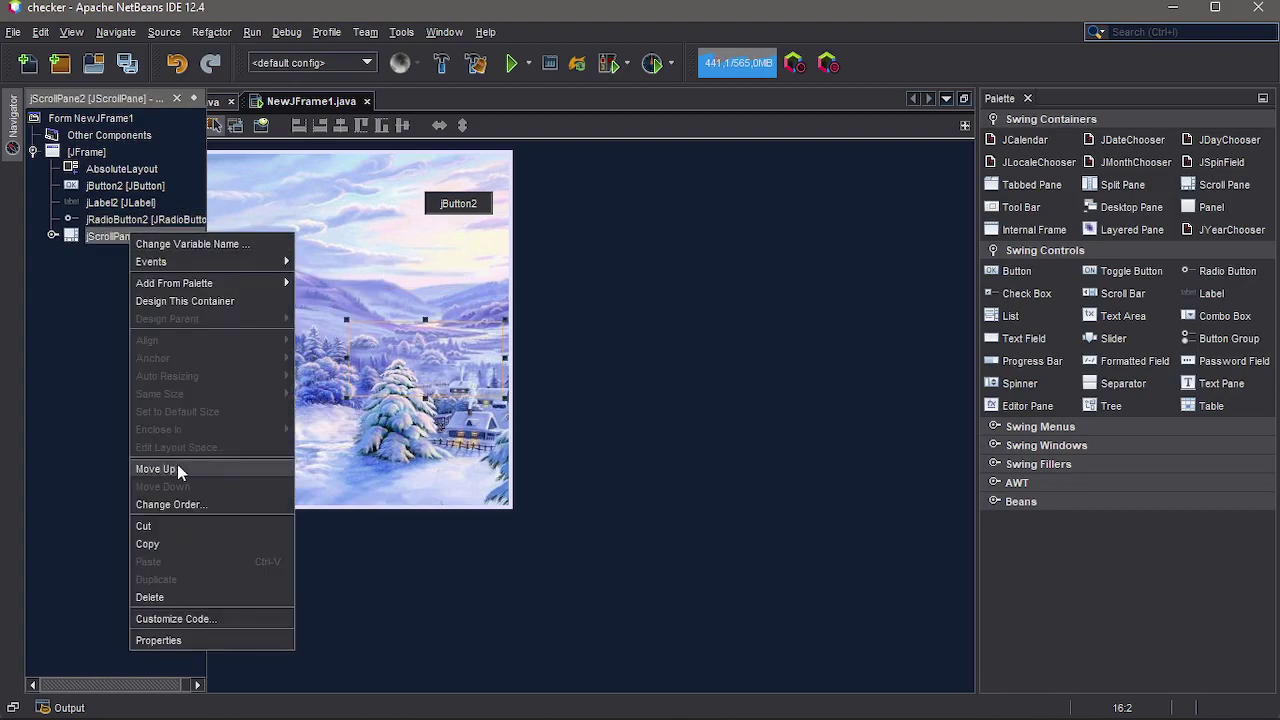
click(222, 469)
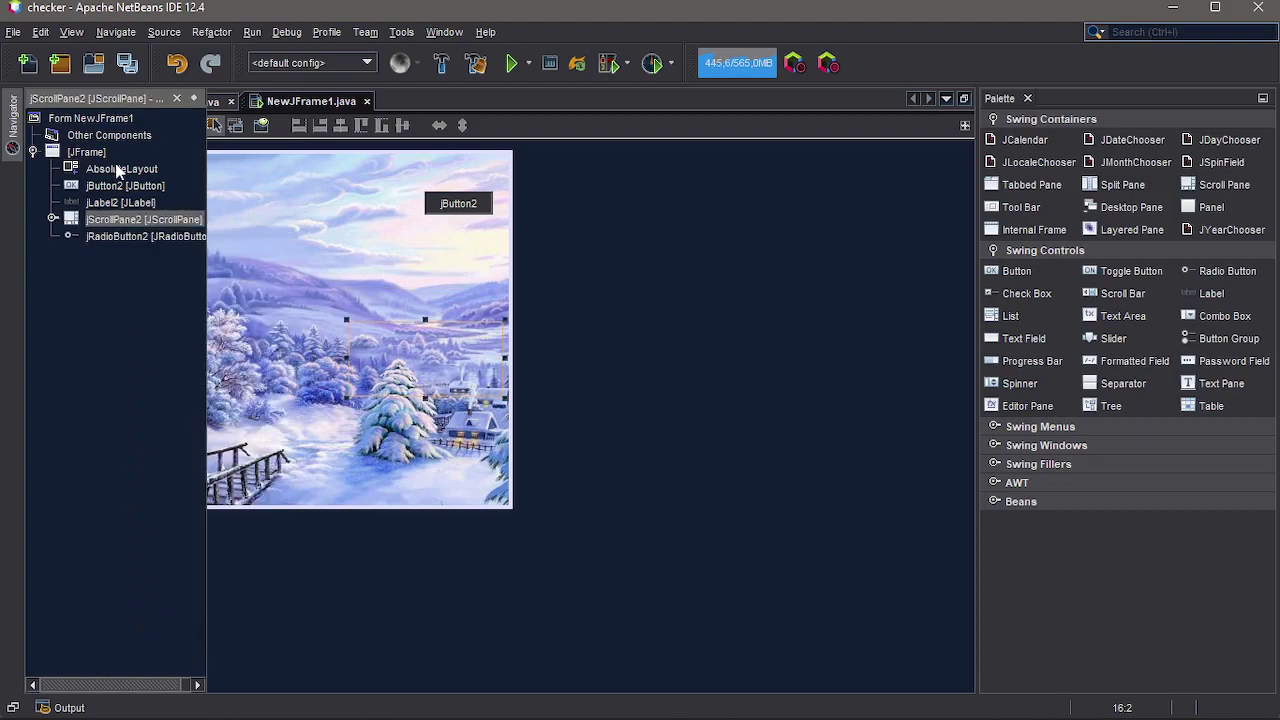
click(130, 236)
right_click(146, 234)
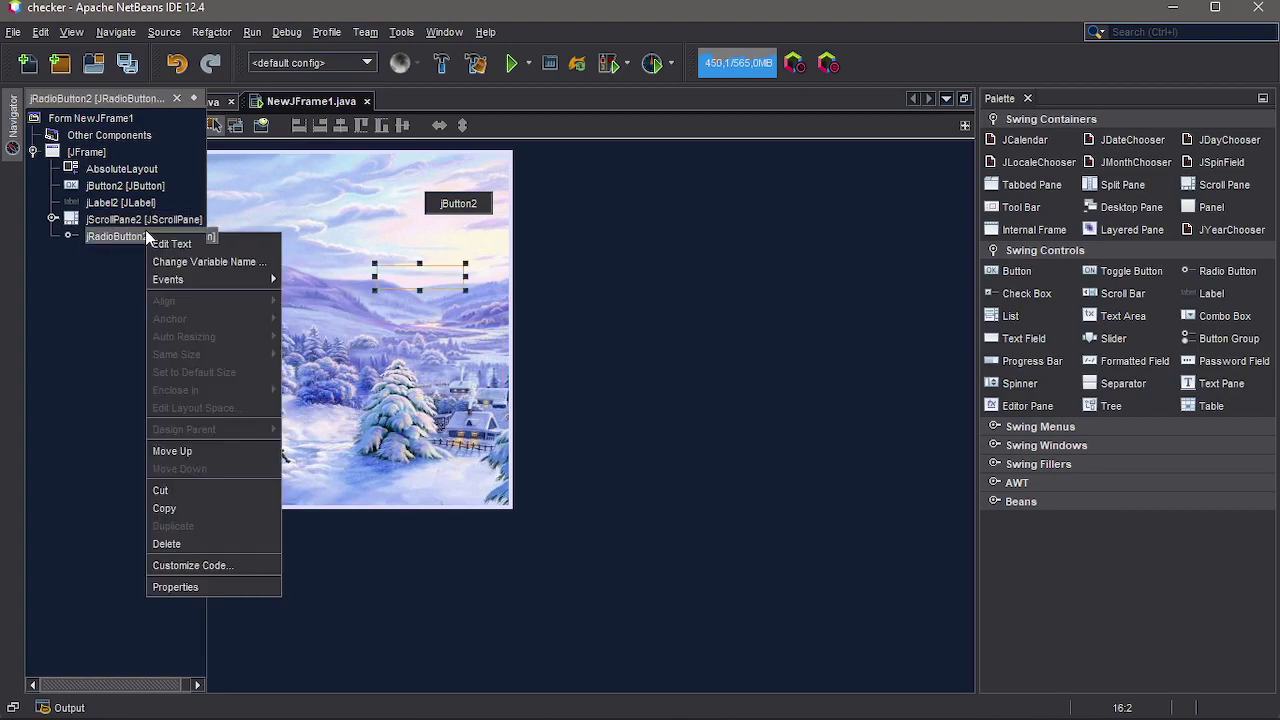
click(127, 228)
right_click(127, 222)
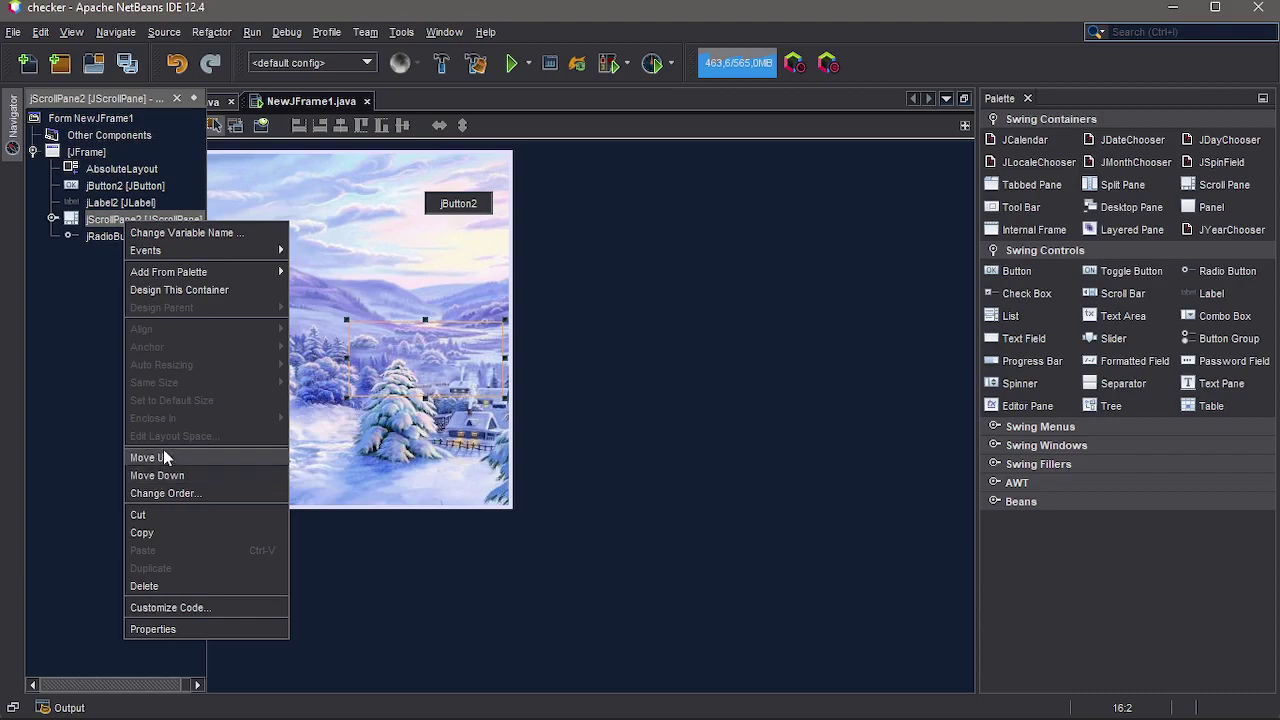
click(235, 458)
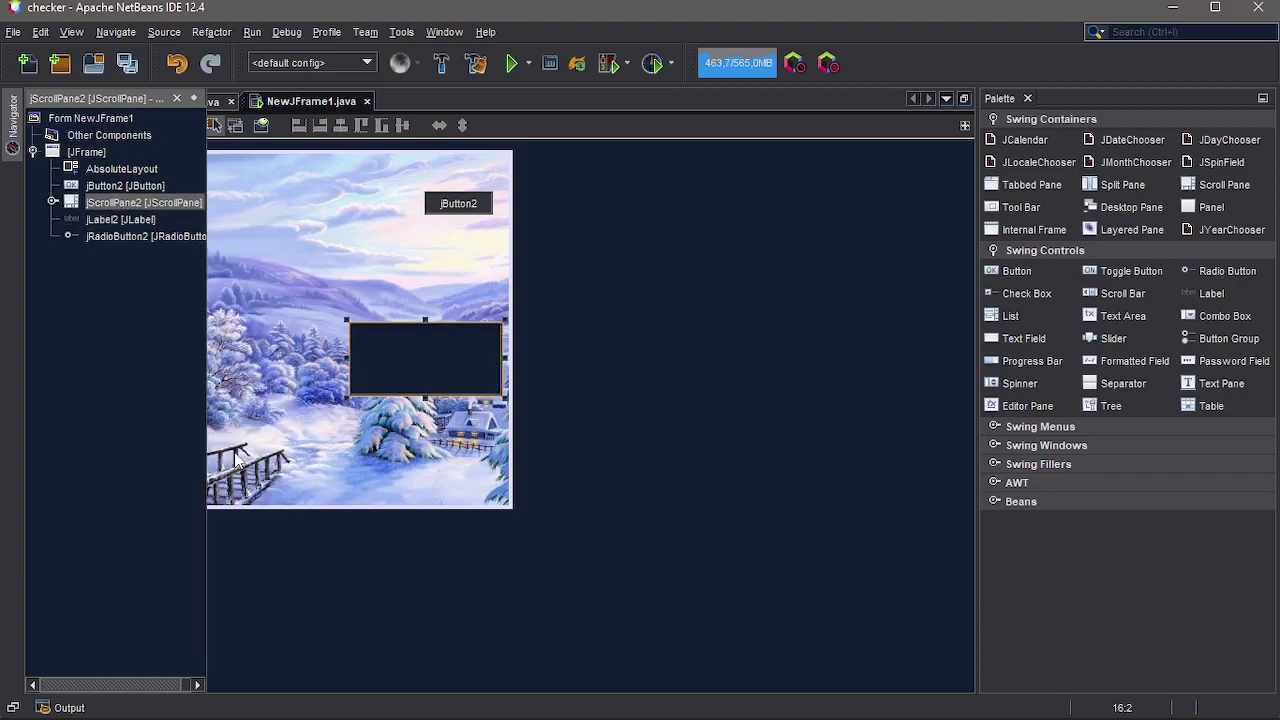
Step: Move jRadioButton2 in front of the background label jLabel2
click(122, 222)
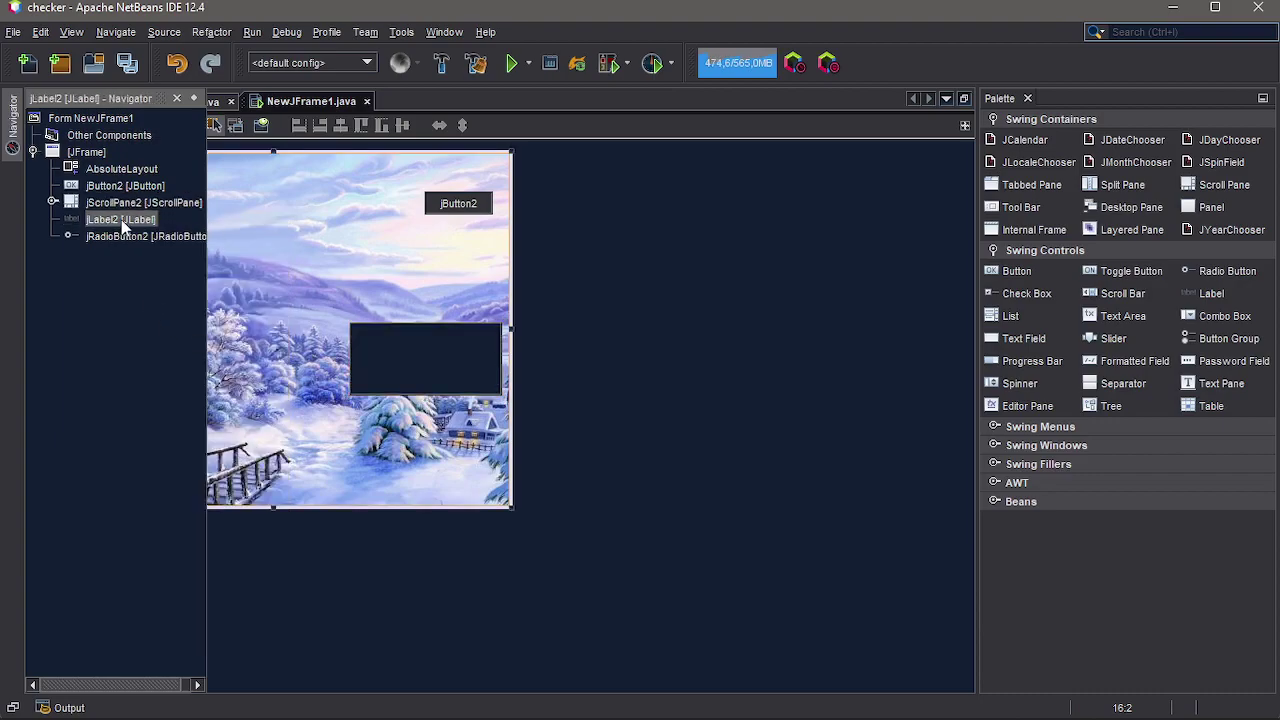
click(131, 239)
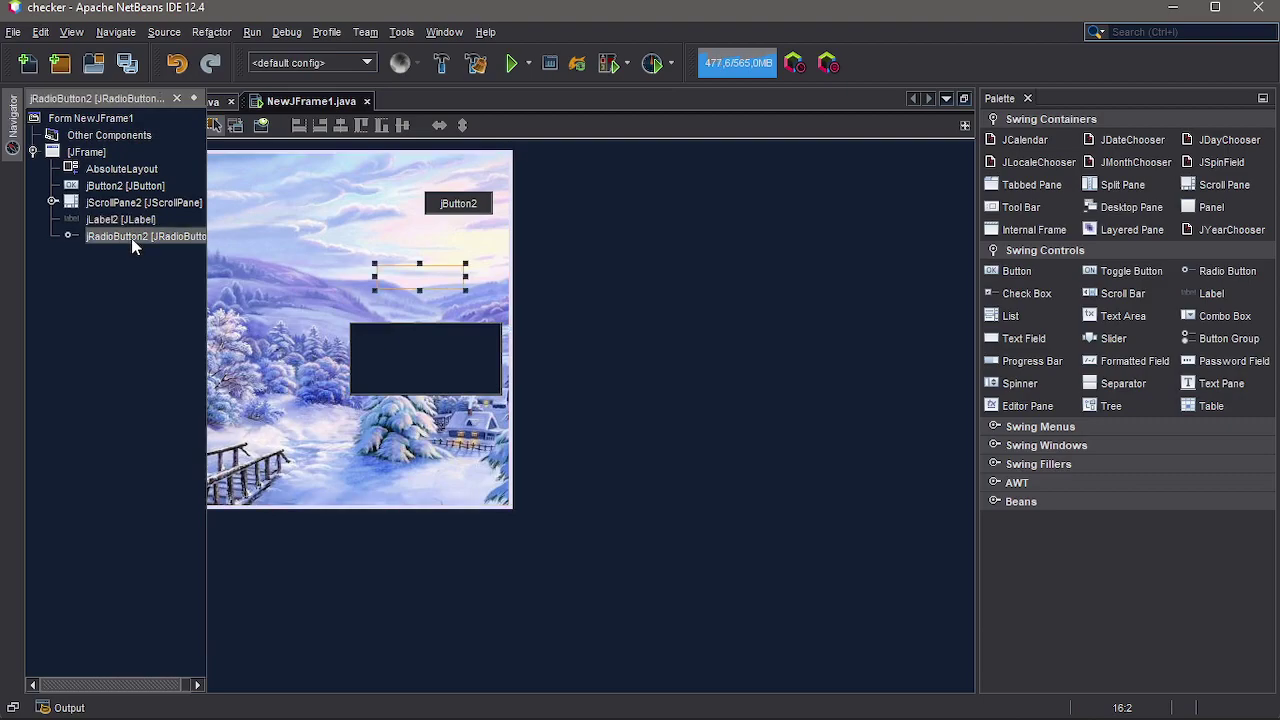
right_click(131, 238)
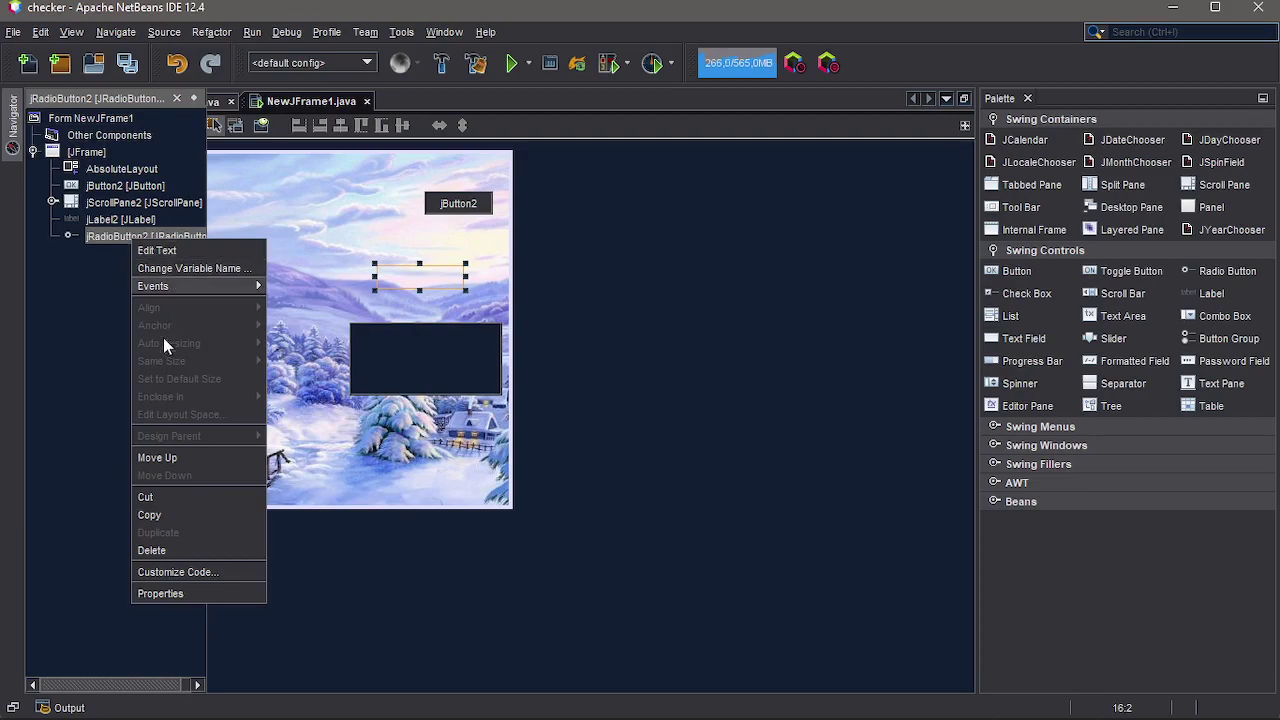
click(222, 457)
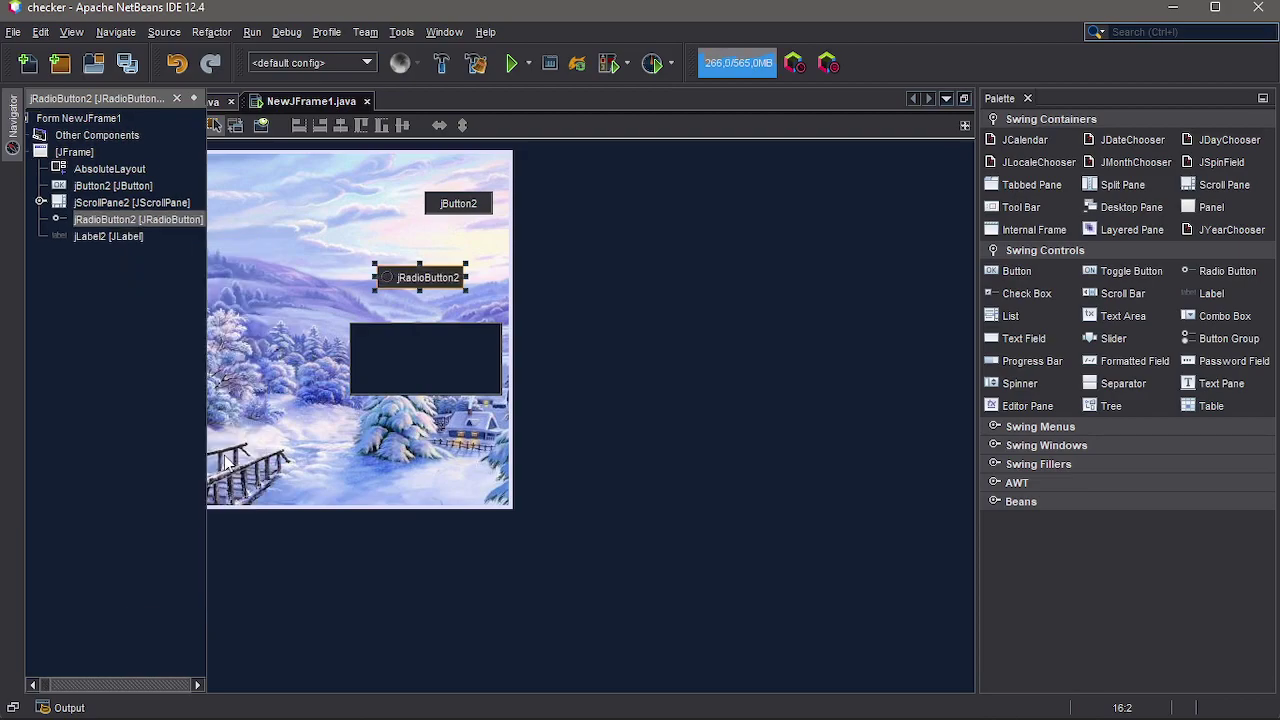
Step: Preview the form design with the controls over the winter image, then close it
click(307, 243)
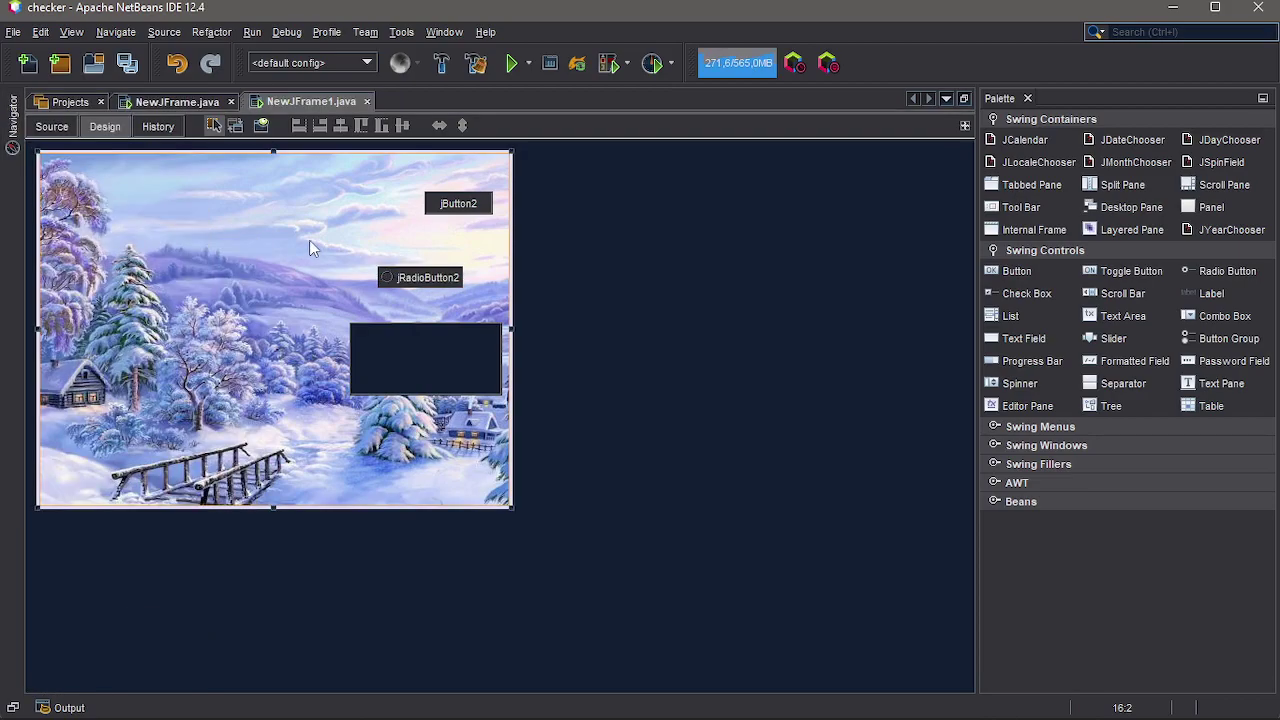
click(266, 126)
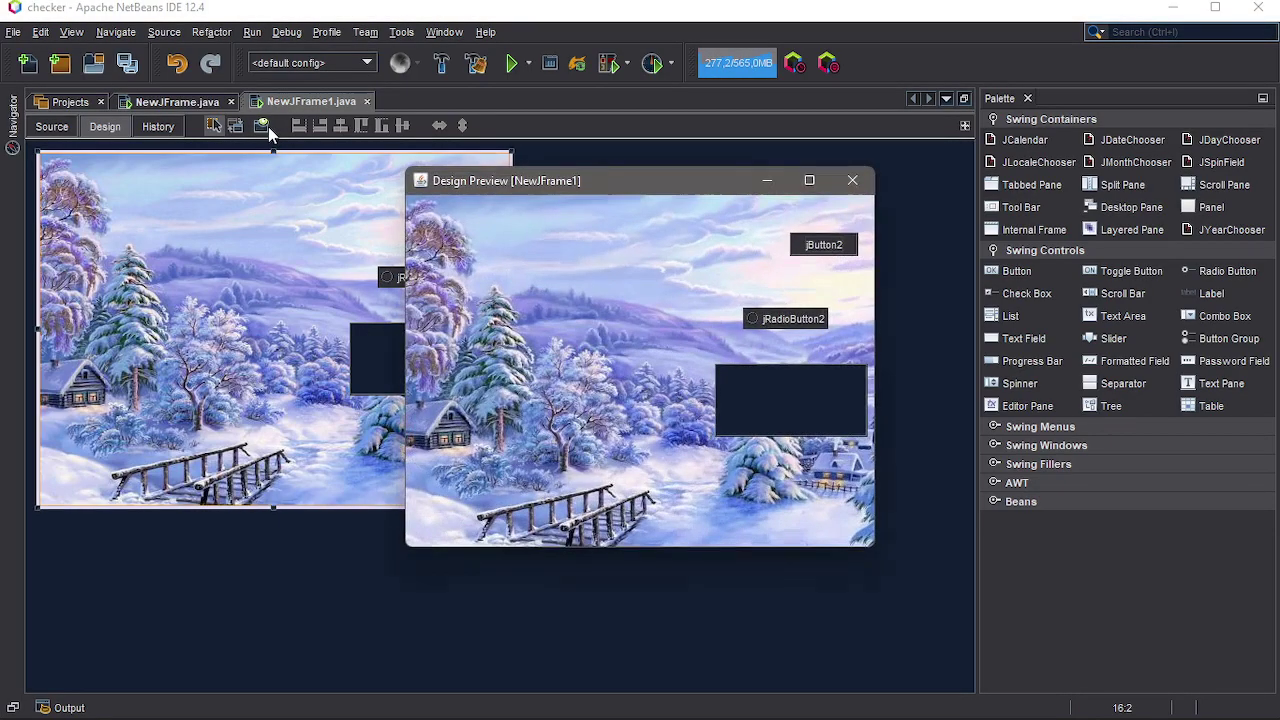
click(855, 182)
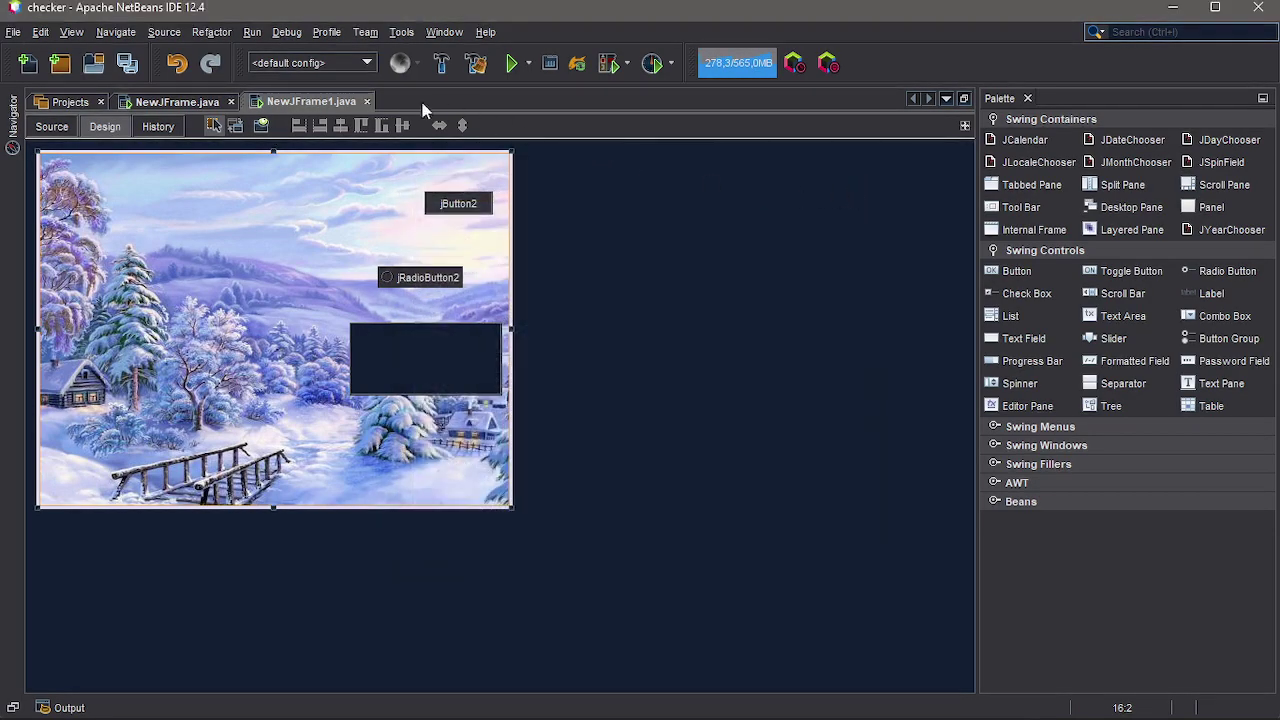
Step: Switch to the login form NewJFrame and look over its layout options
click(159, 101)
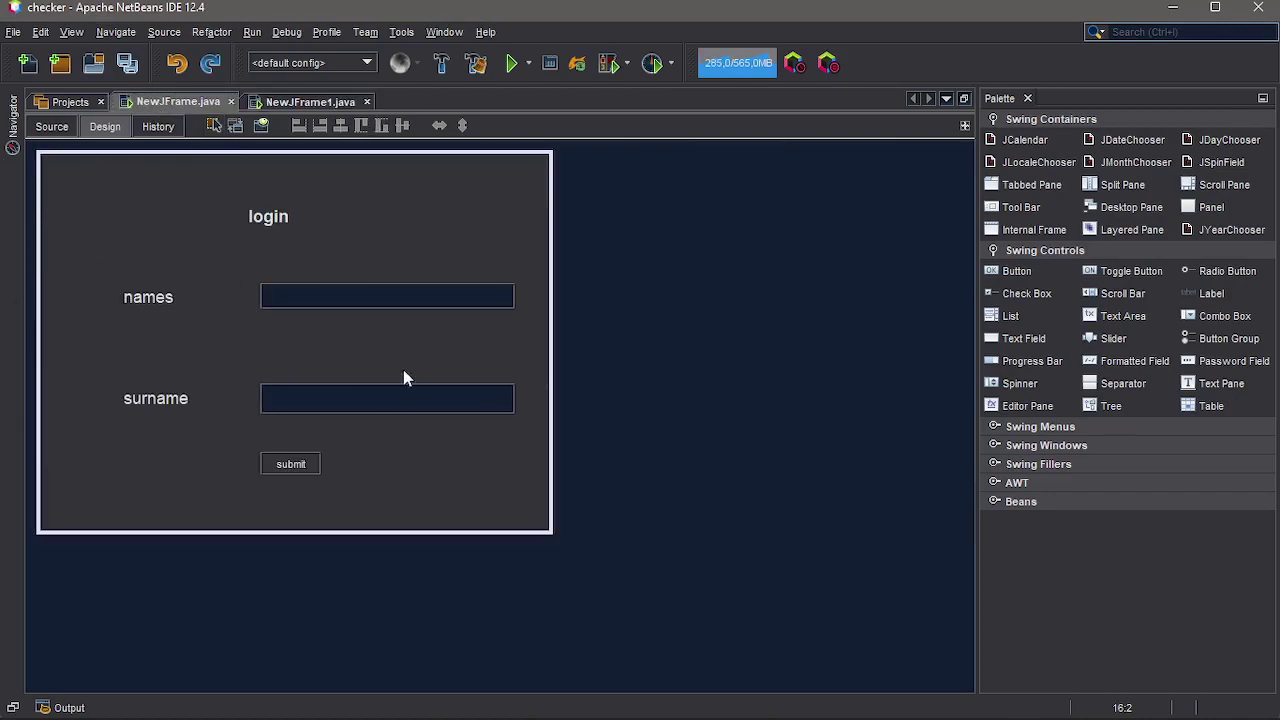
right_click(410, 196)
mouse_move(441, 245)
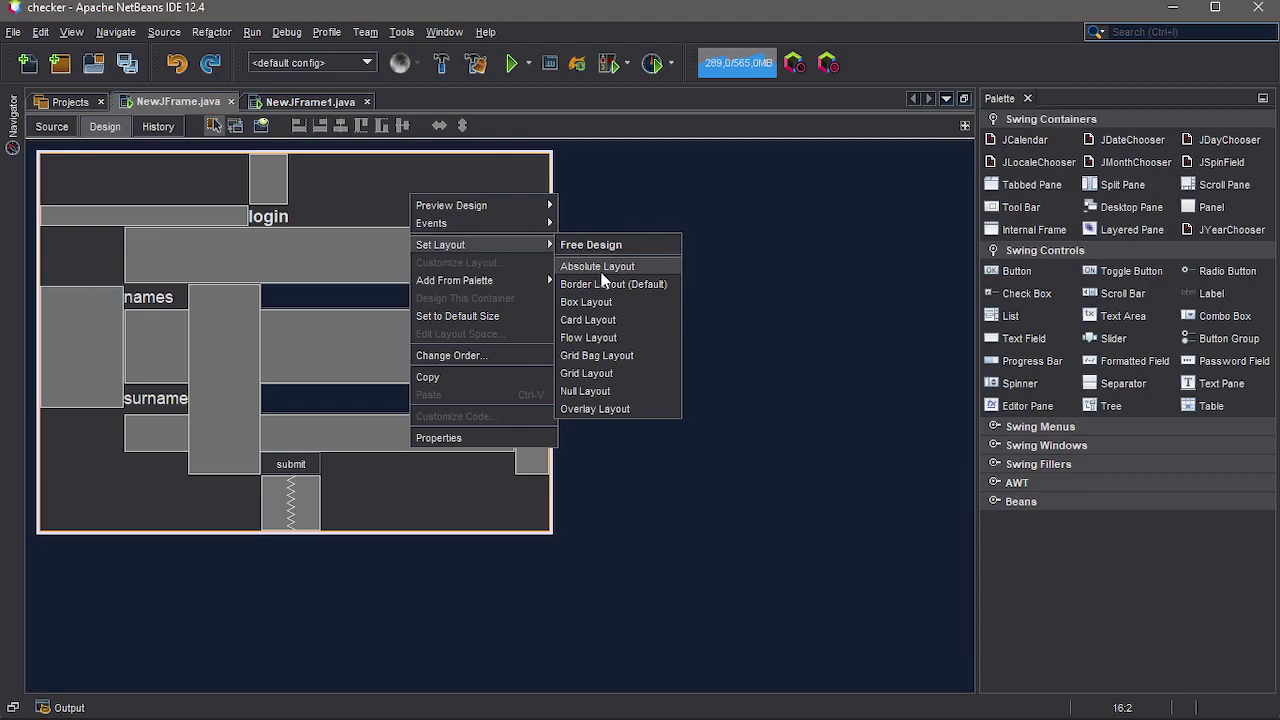
click(484, 182)
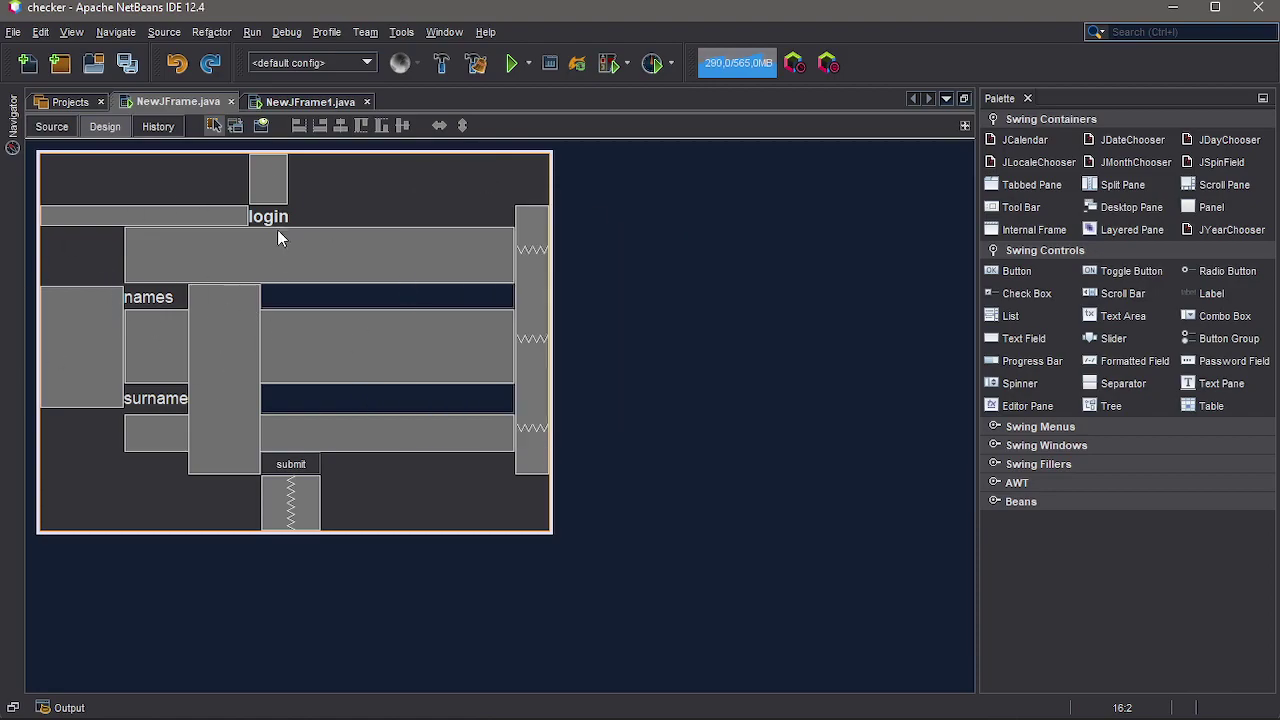
Step: Show the login form's Navigator and set the form to Absolute Layout
click(444, 32)
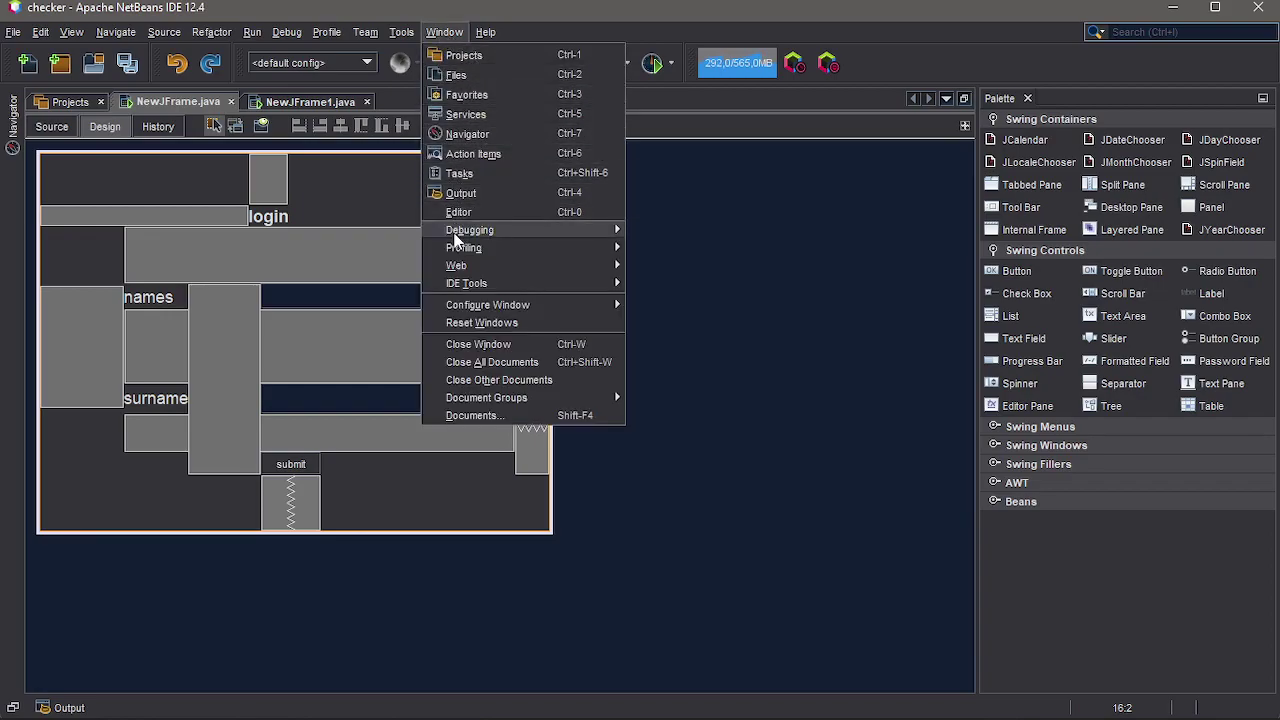
click(460, 136)
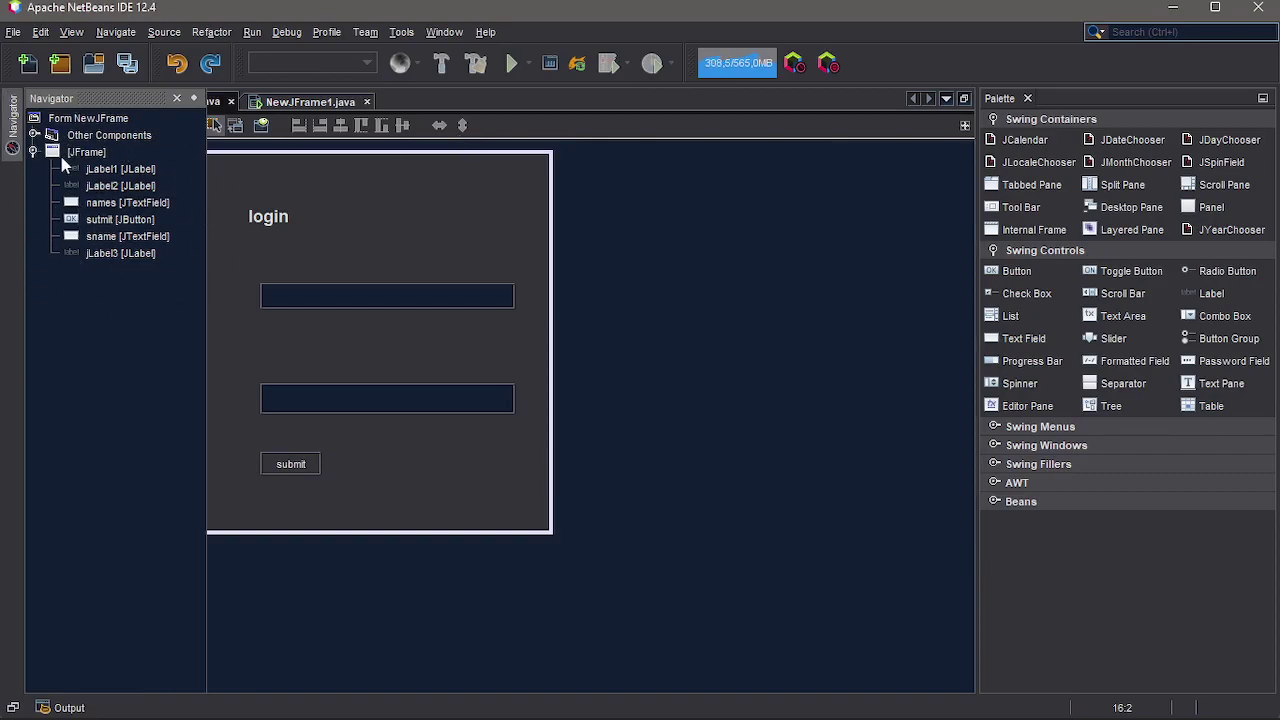
click(86, 152)
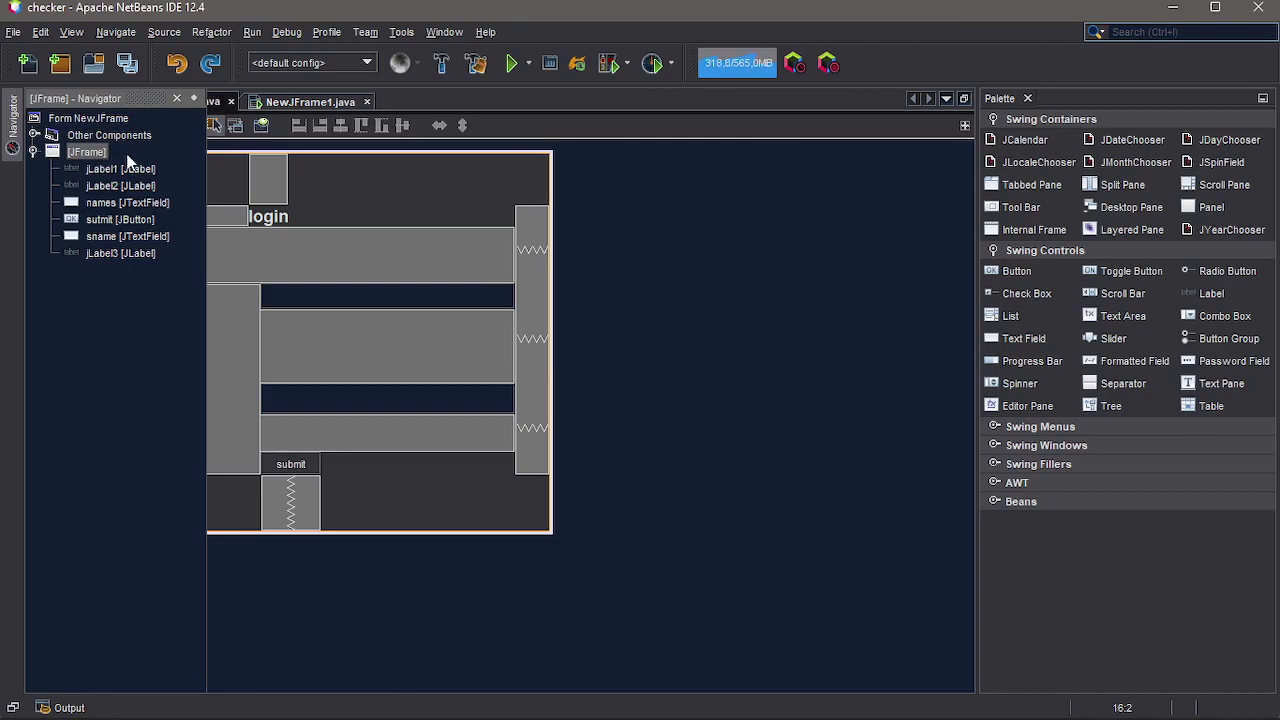
right_click(90, 151)
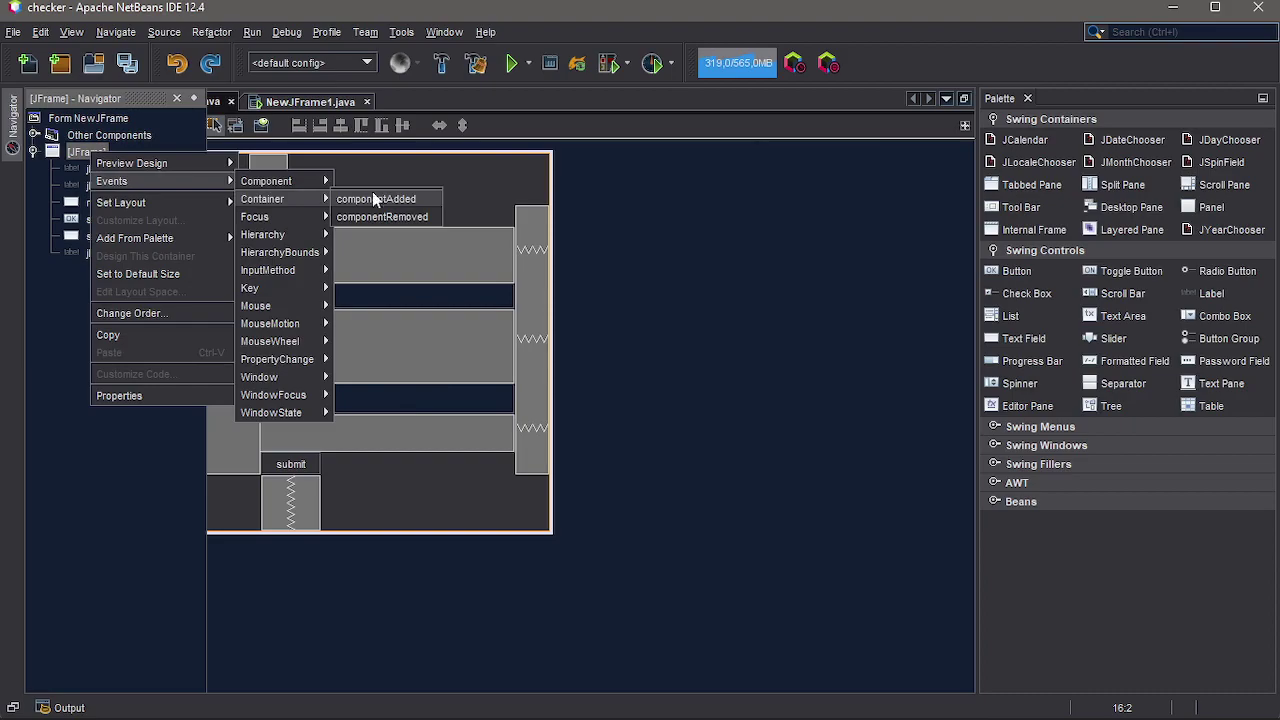
click(430, 175)
right_click(398, 203)
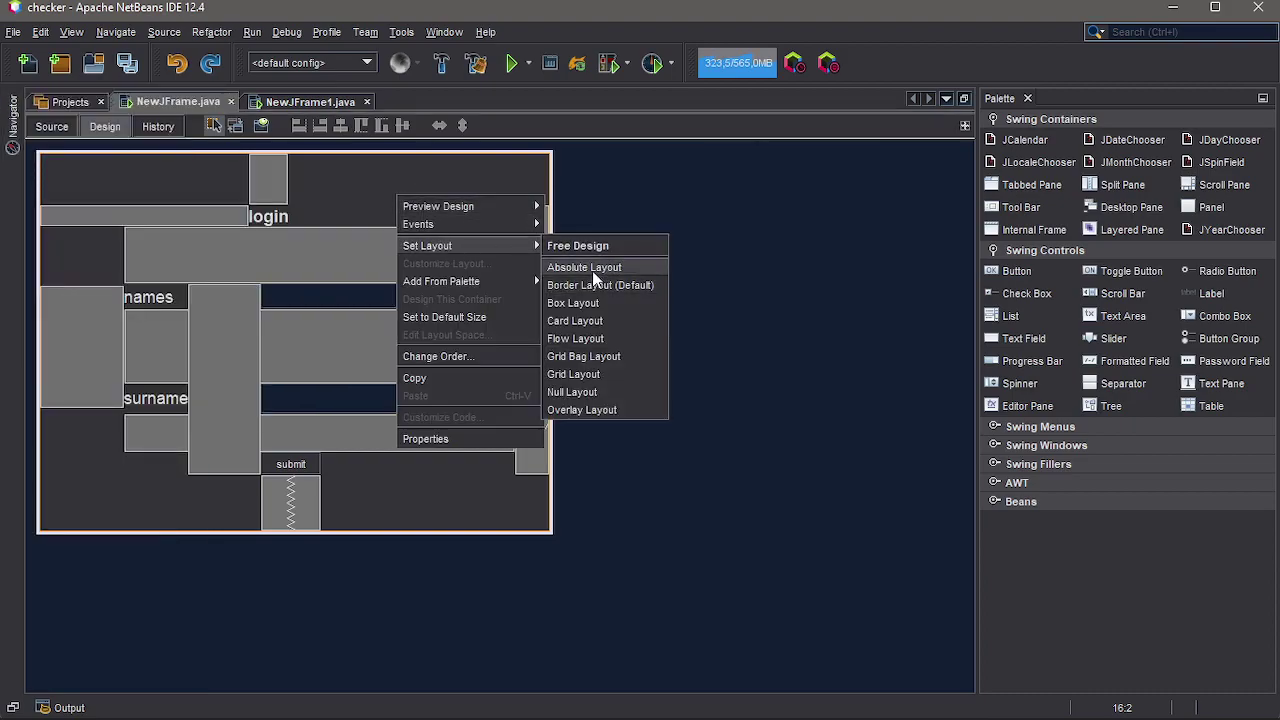
click(585, 270)
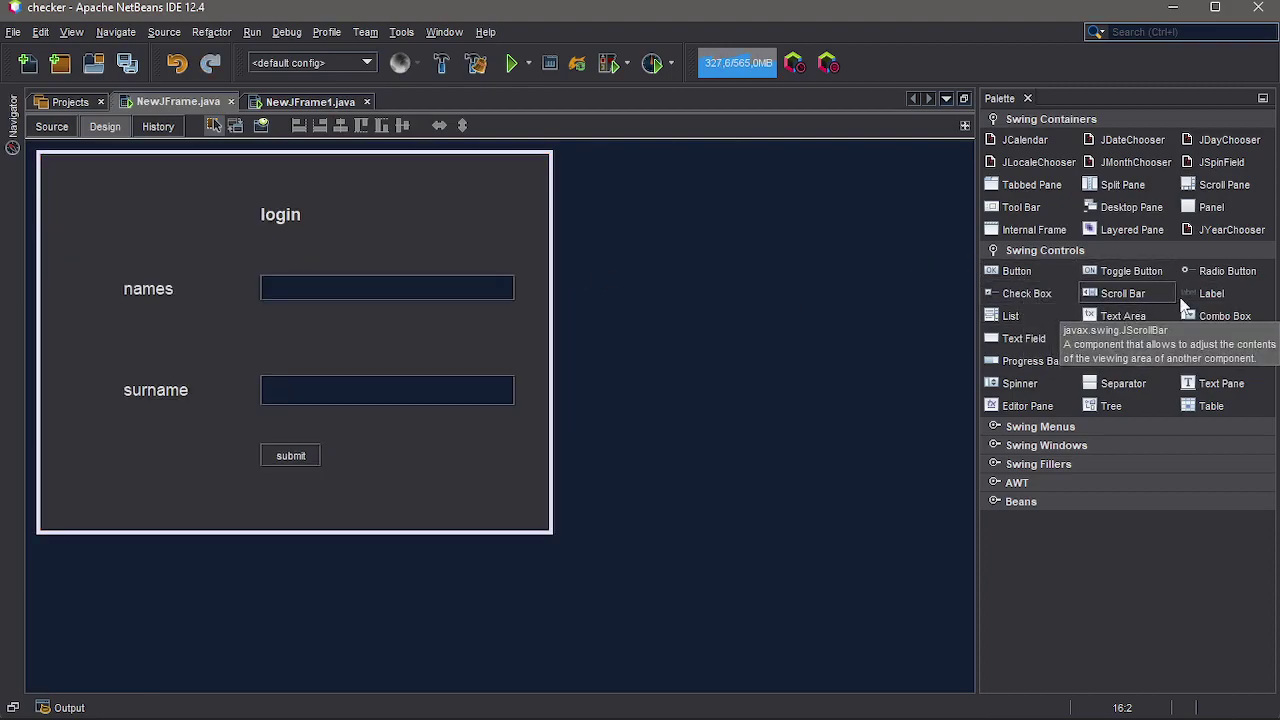
Step: Add a label at the login form's top-left, stretch it over the form, and clear its text
click(1208, 293)
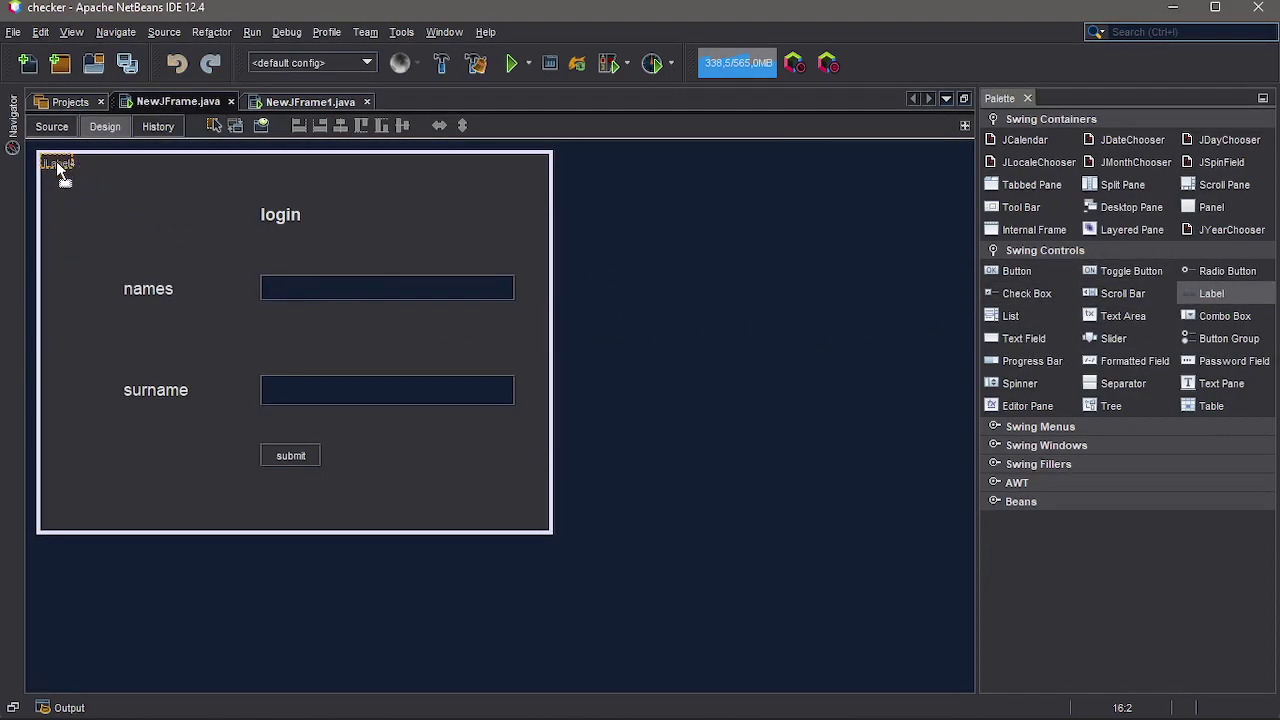
click(42, 158)
drag(75, 172, 548, 531)
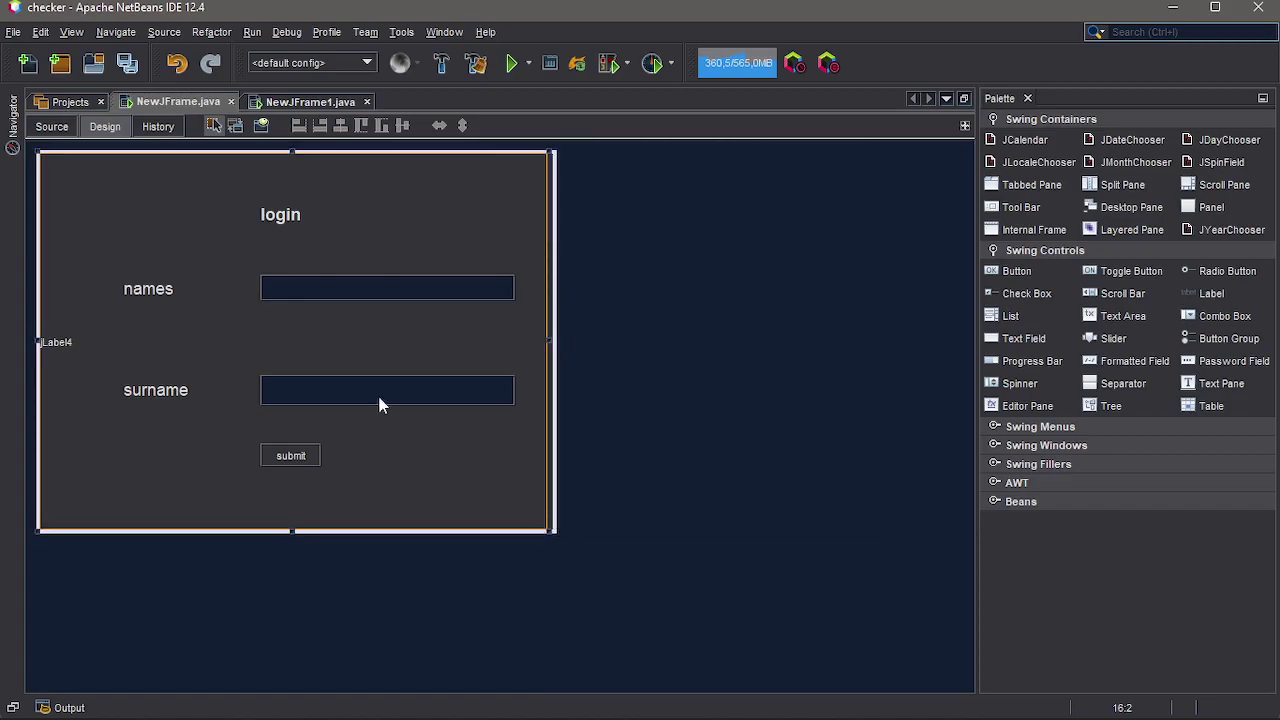
right_click(404, 238)
click(406, 251)
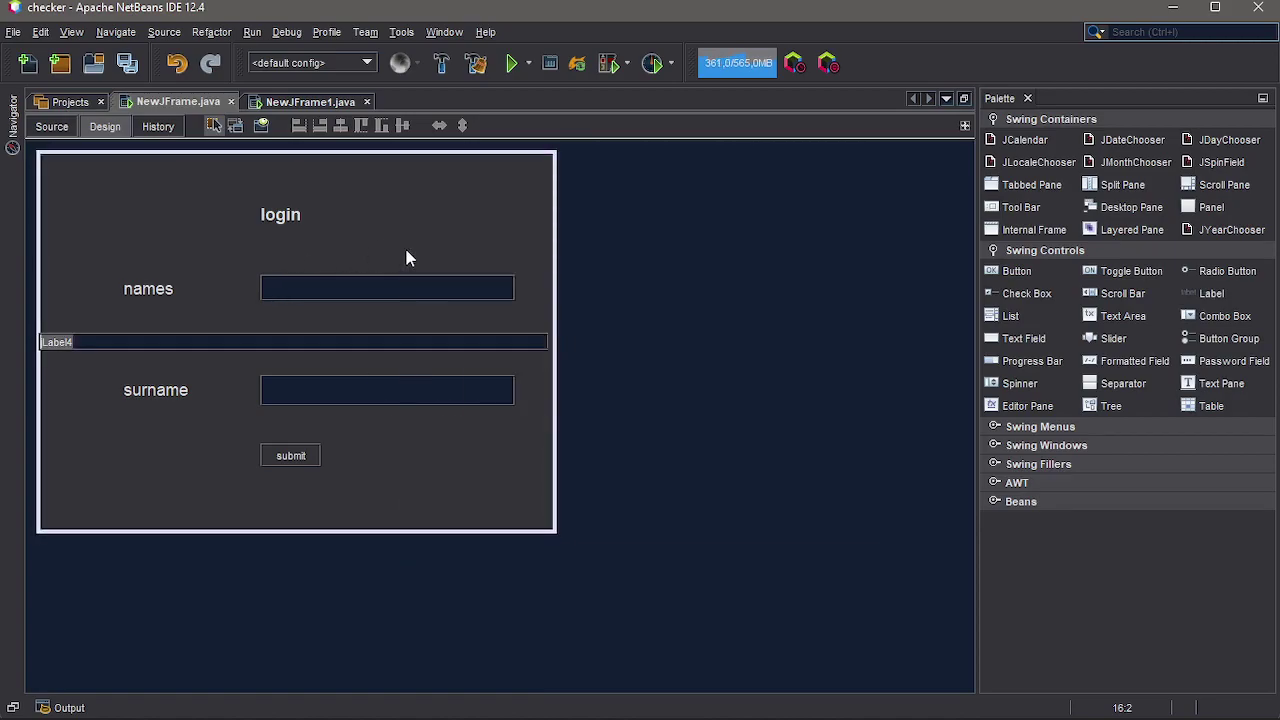
key(BackSpace)
key(Return)
Step: In the blank label's Properties, set its icon to the winter image white.jpg
right_click(193, 218)
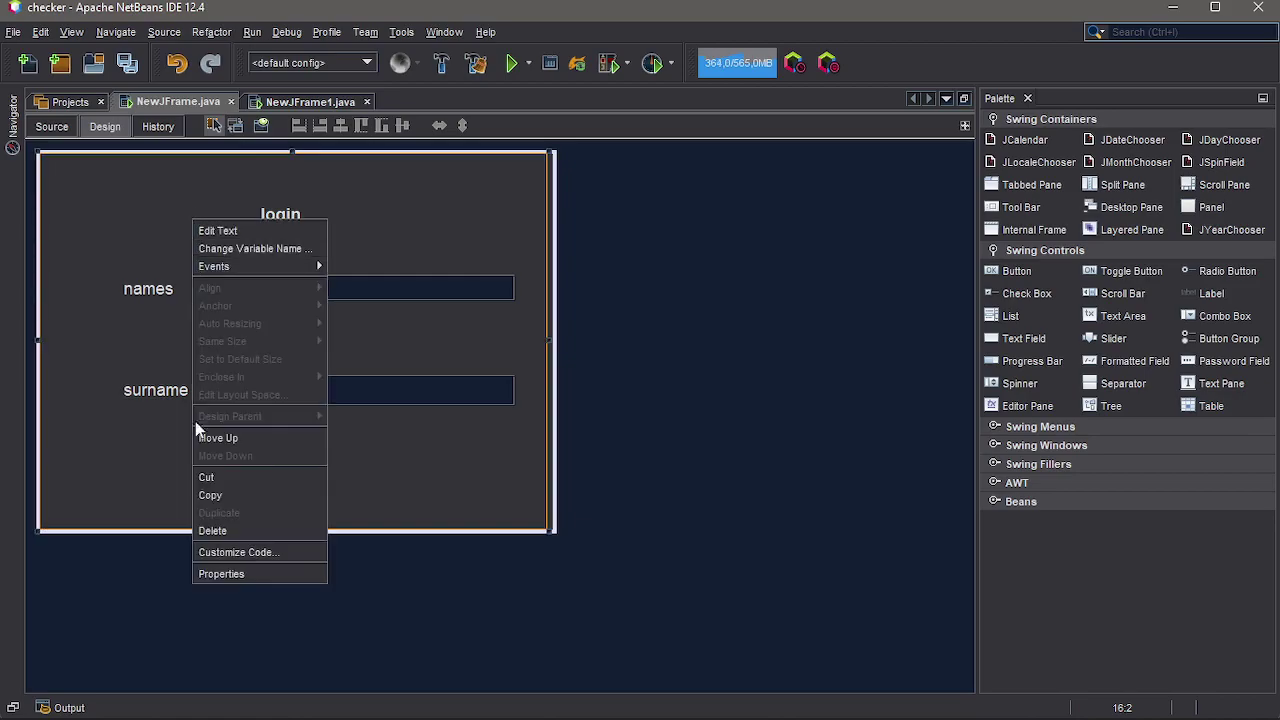
click(200, 575)
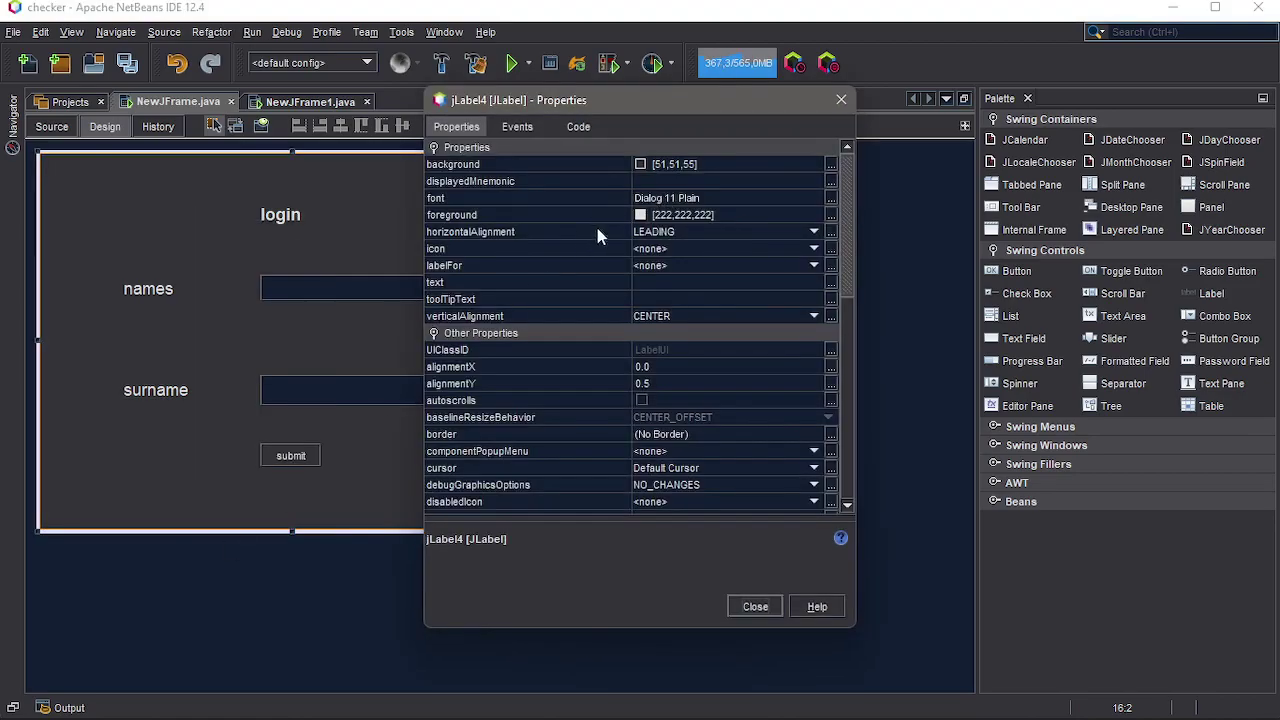
click(524, 250)
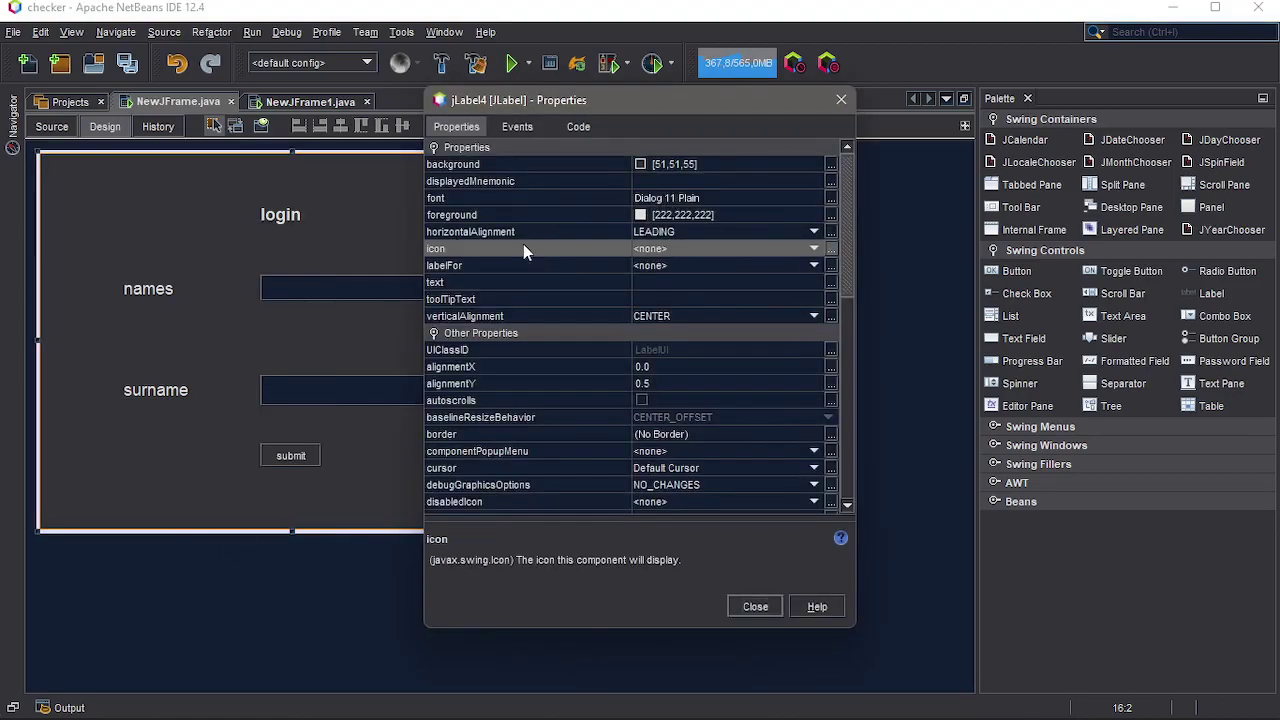
click(814, 248)
click(671, 283)
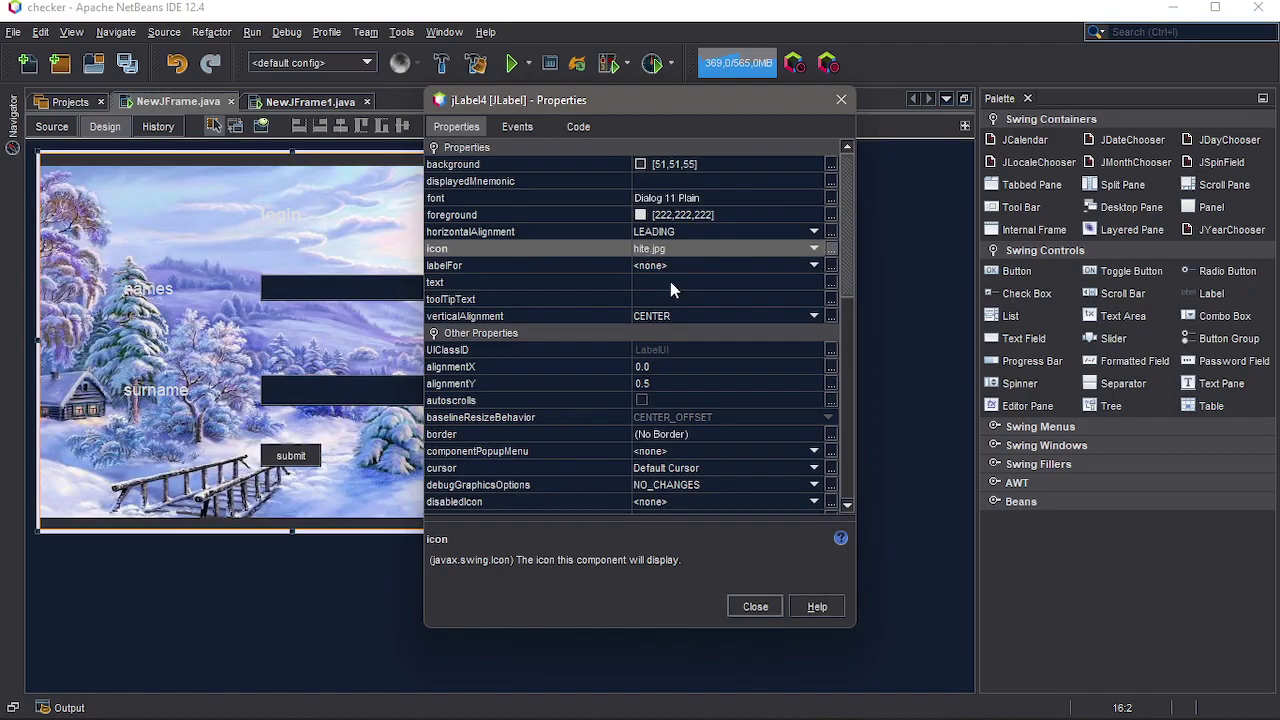
Step: Close the properties and shorten the names and surname text fields
click(841, 100)
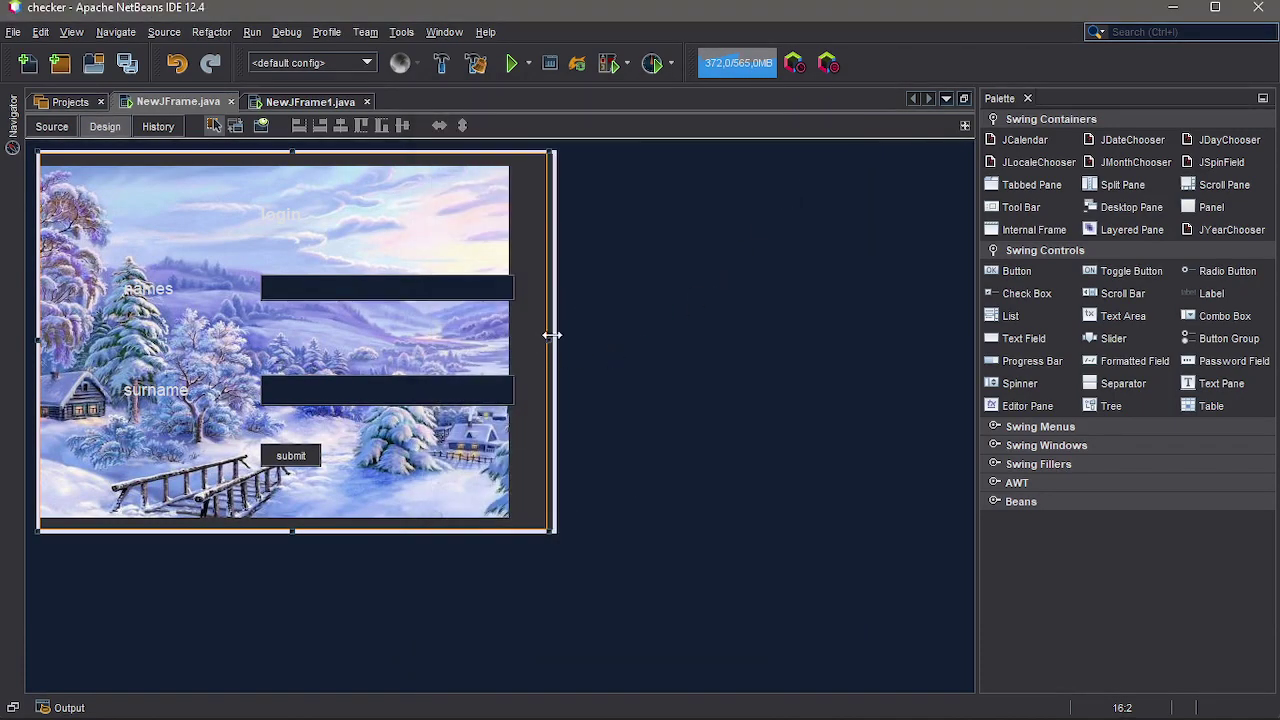
click(512, 288)
drag(512, 288, 475, 288)
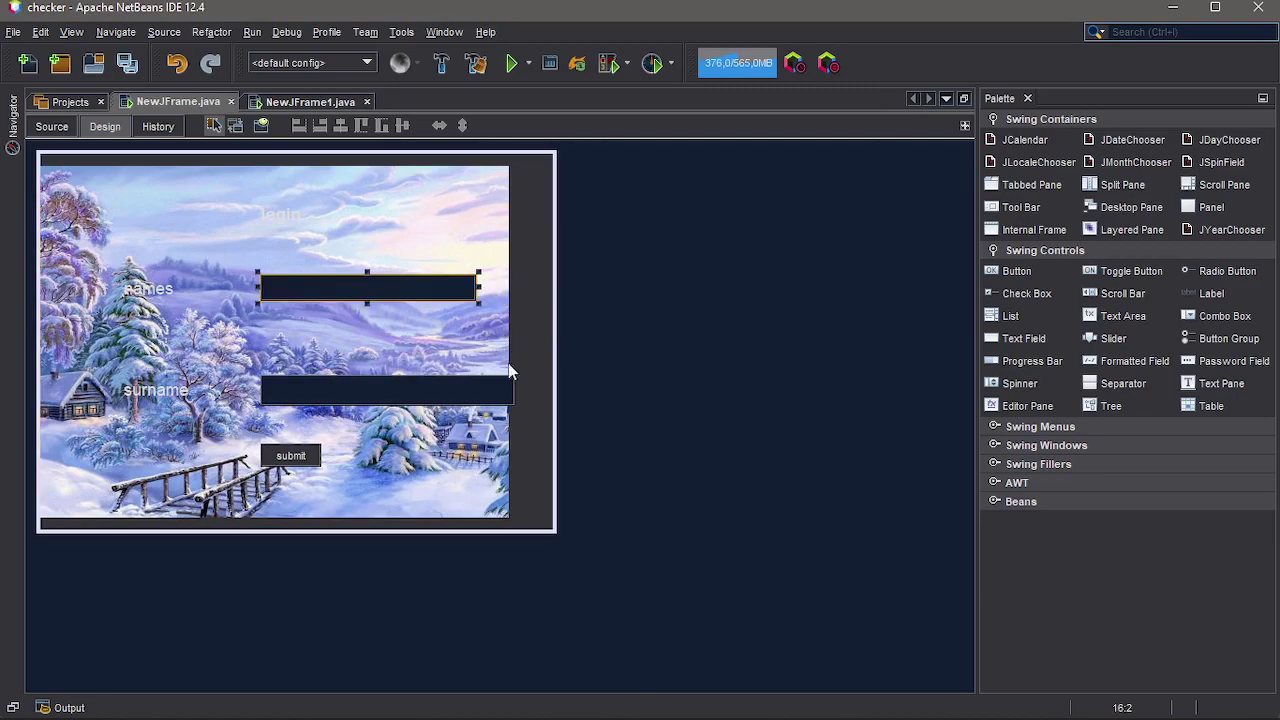
click(508, 392)
drag(514, 390, 465, 390)
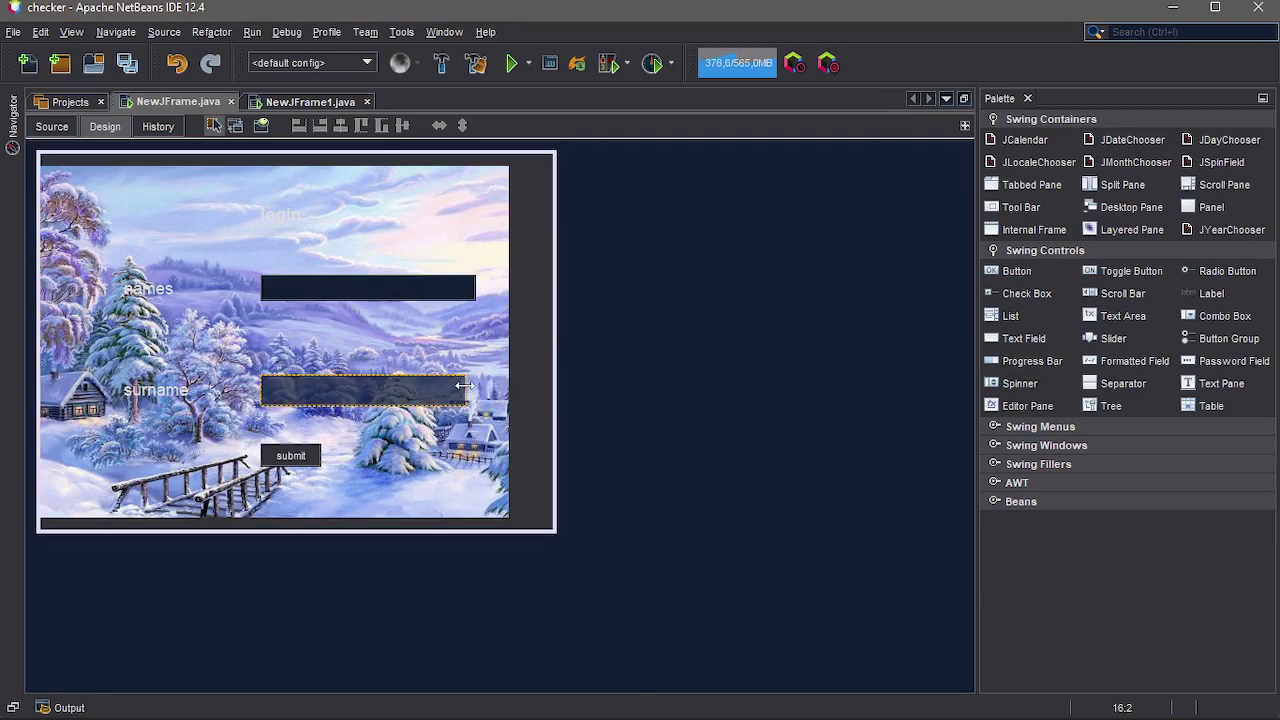
Step: Narrow the form to fit the image, adjust the names field, and nudge the submit button
click(548, 320)
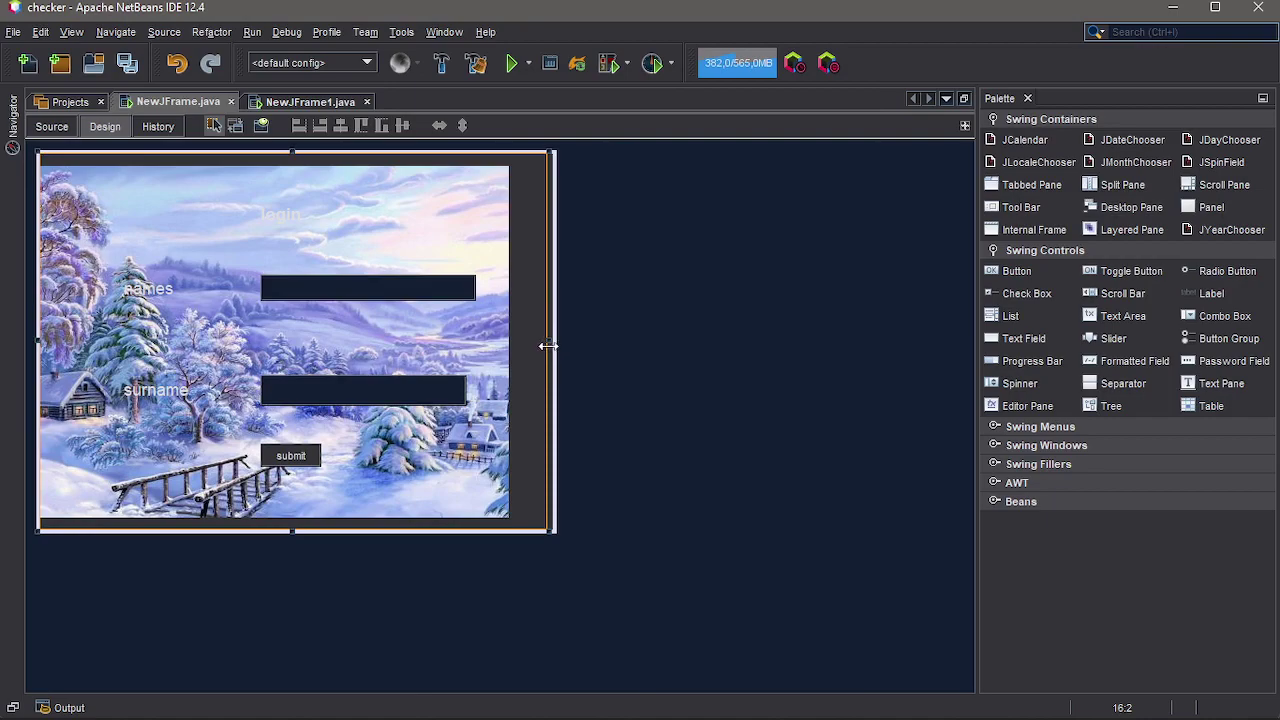
drag(545, 345, 509, 338)
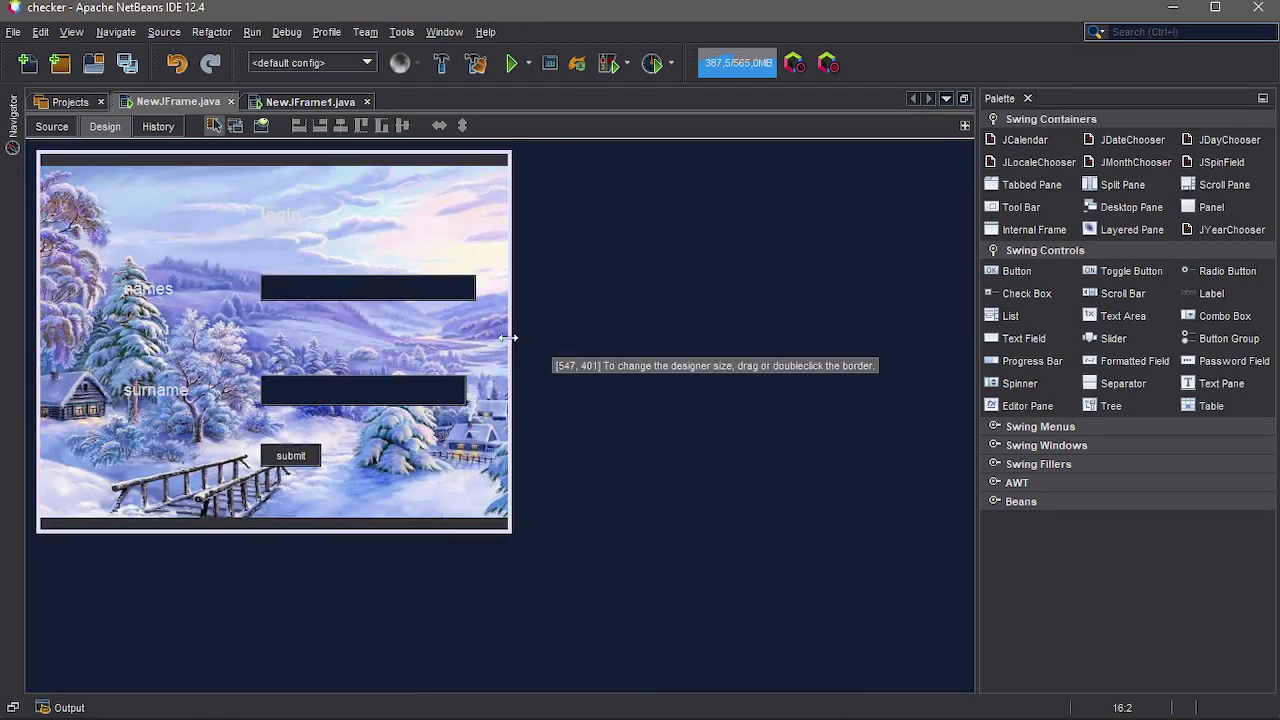
click(440, 258)
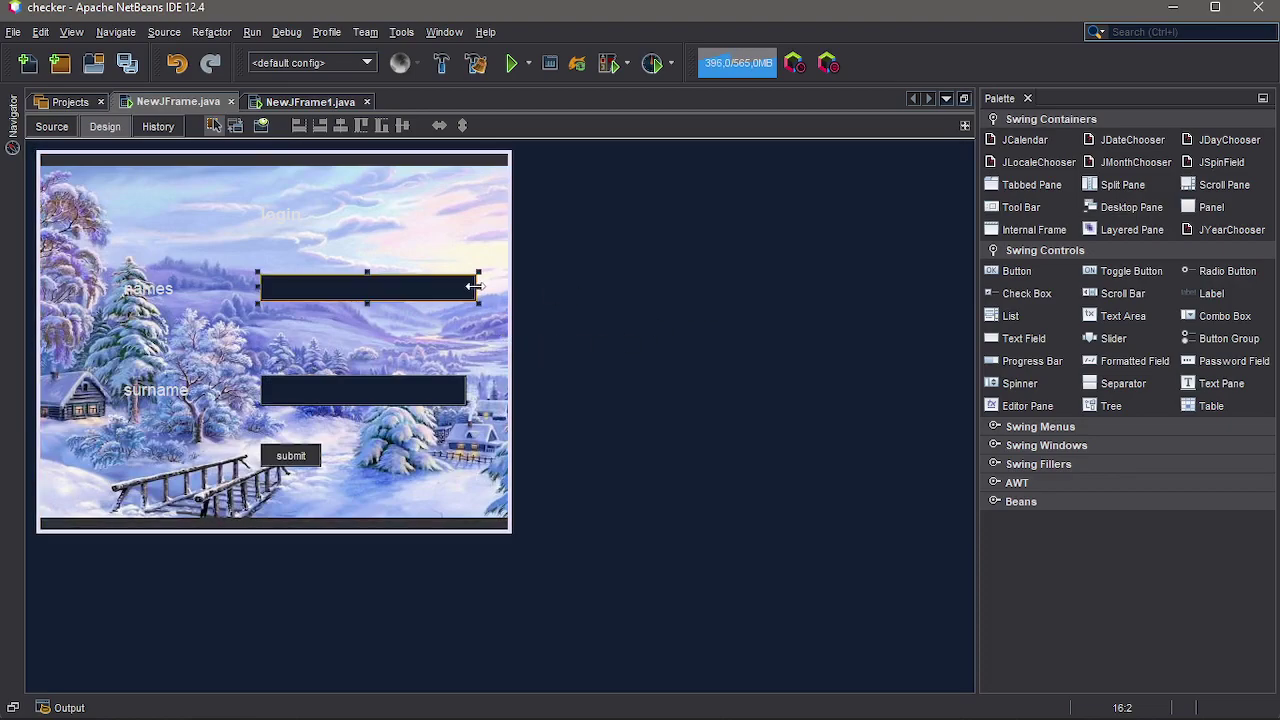
click(473, 287)
drag(473, 287, 477, 287)
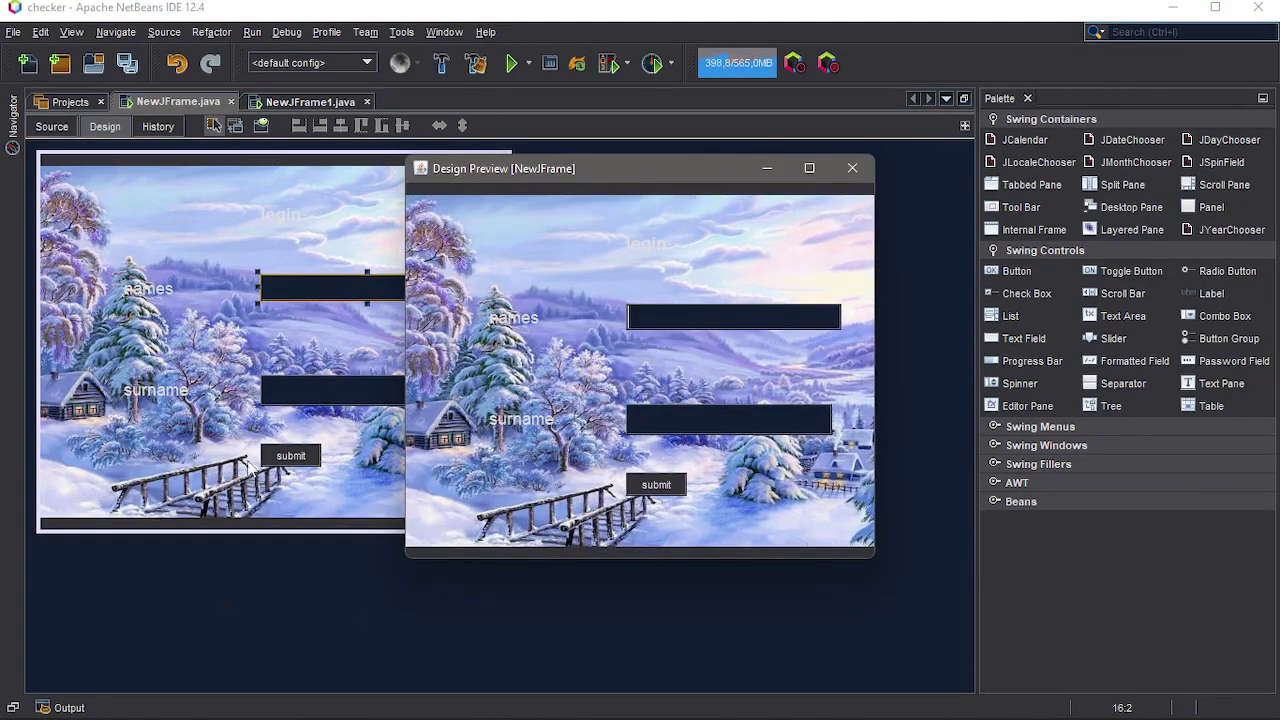
click(849, 170)
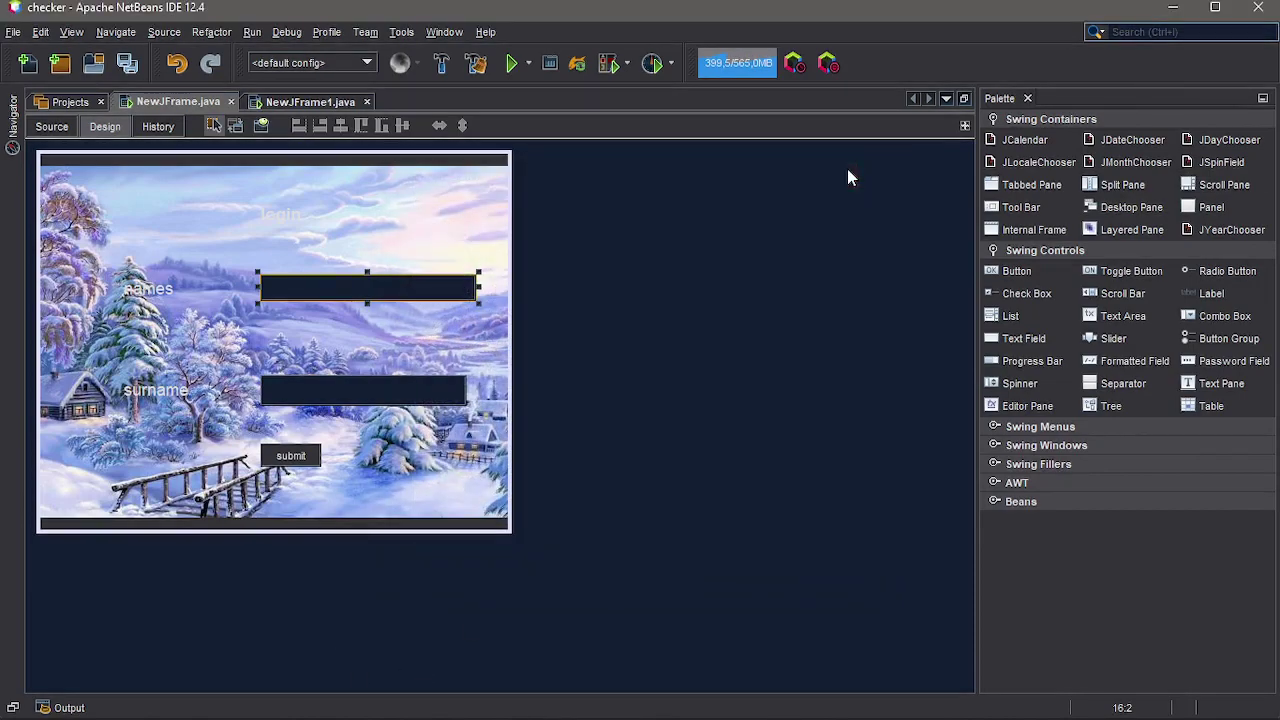
mouse_move(291, 456)
mouse_down()
mouse_move(327, 456)
mouse_move(287, 462)
mouse_up()
click(12, 122)
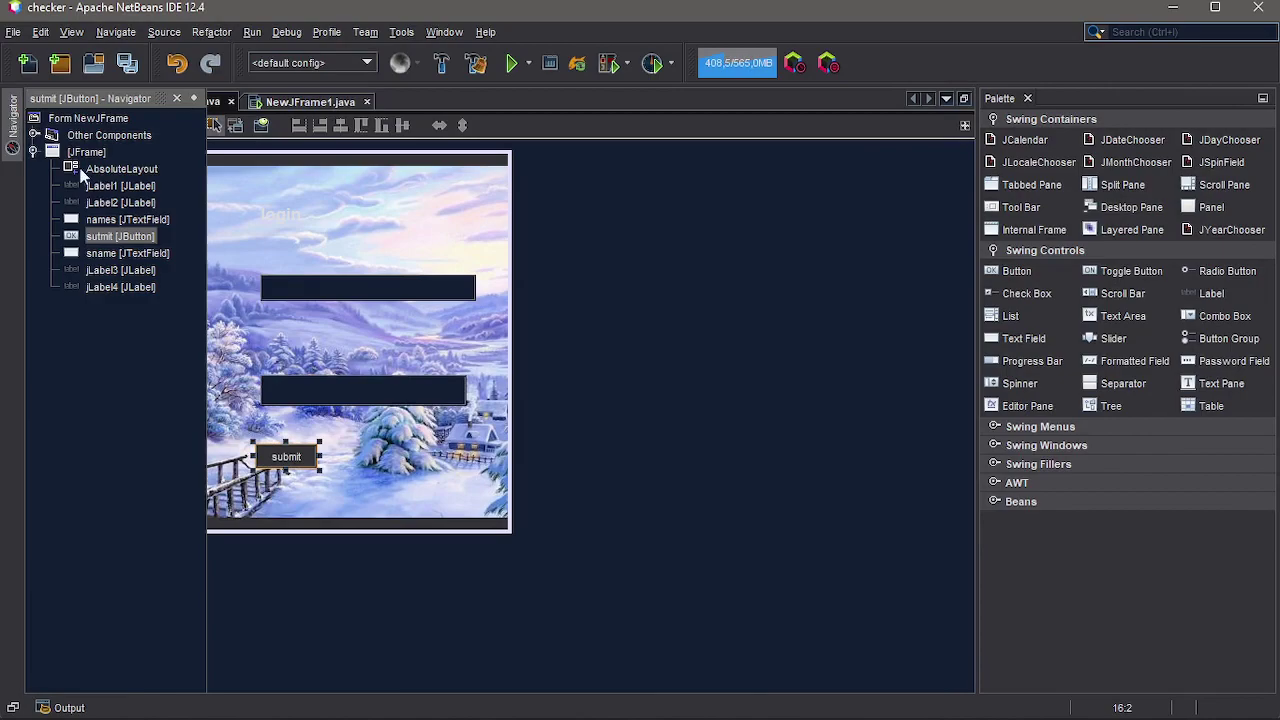
right_click(92, 238)
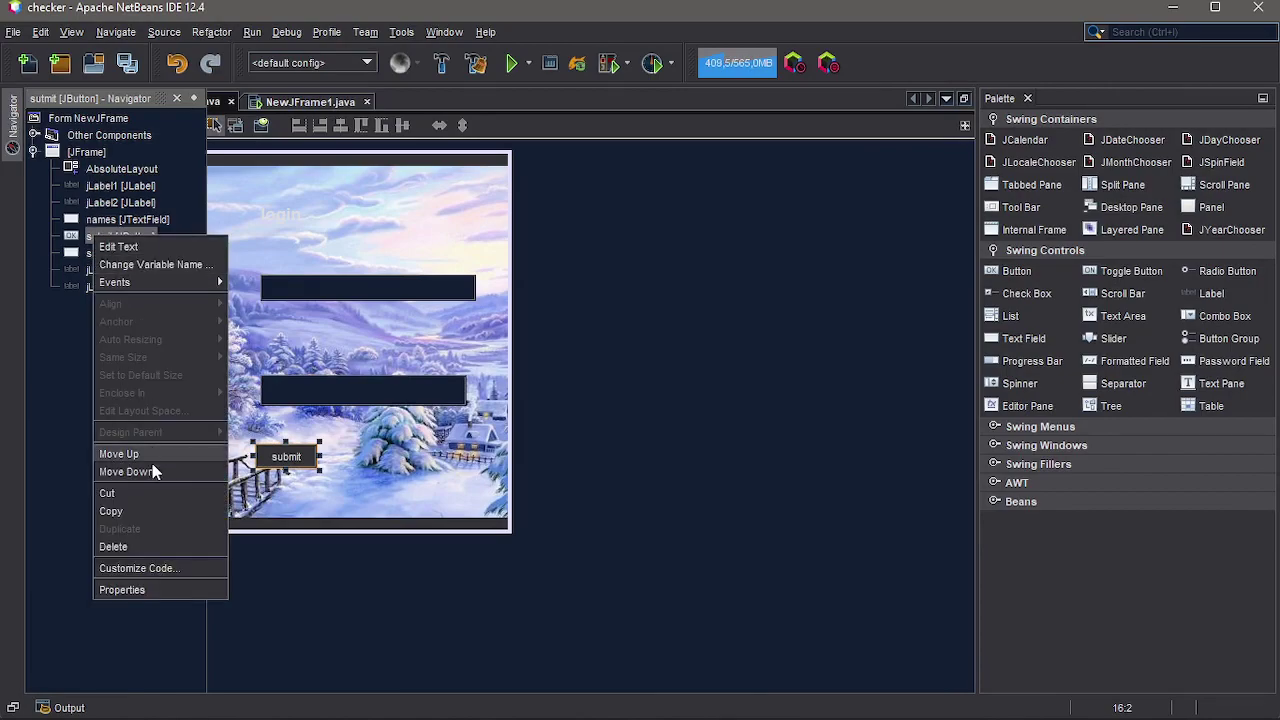
click(564, 221)
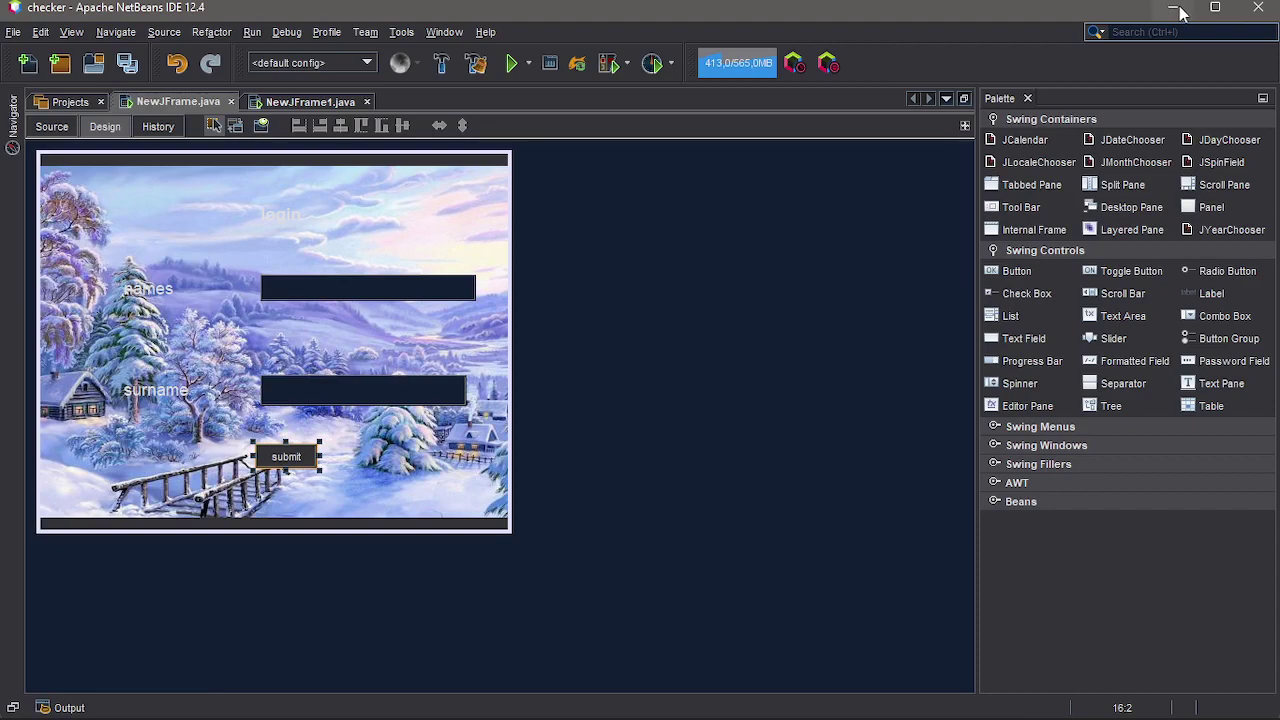
click(805, 697)
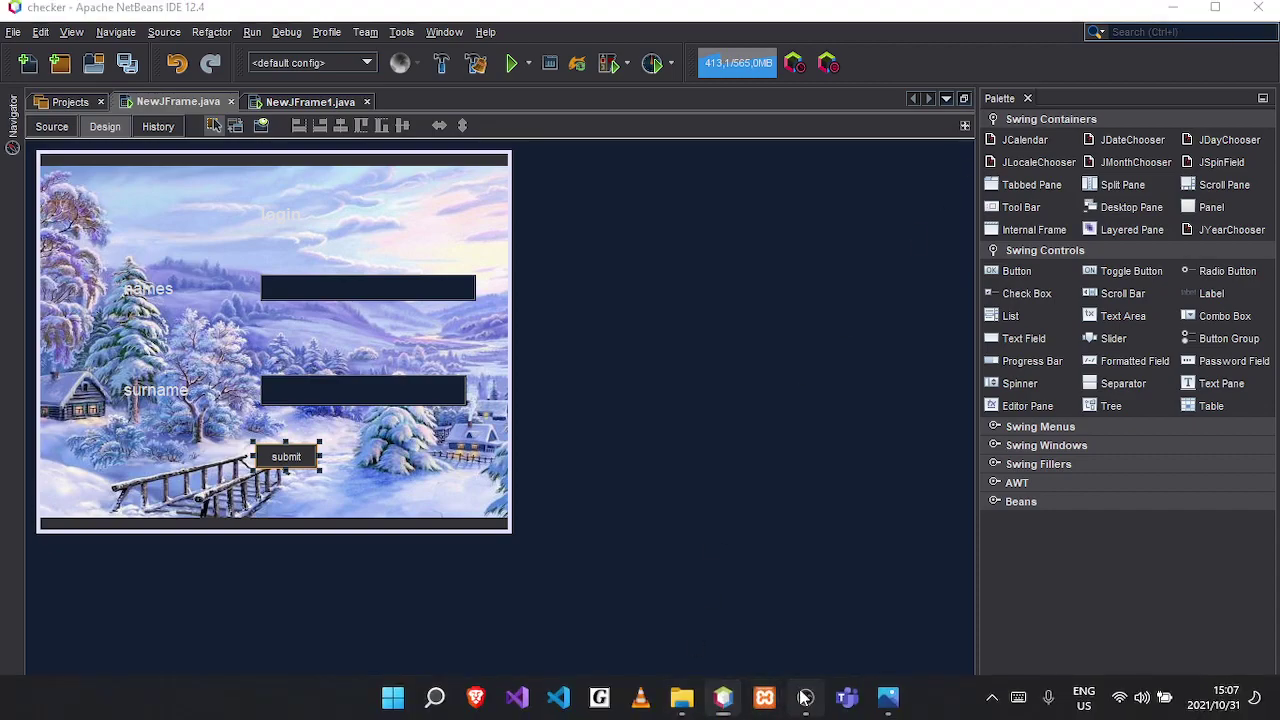